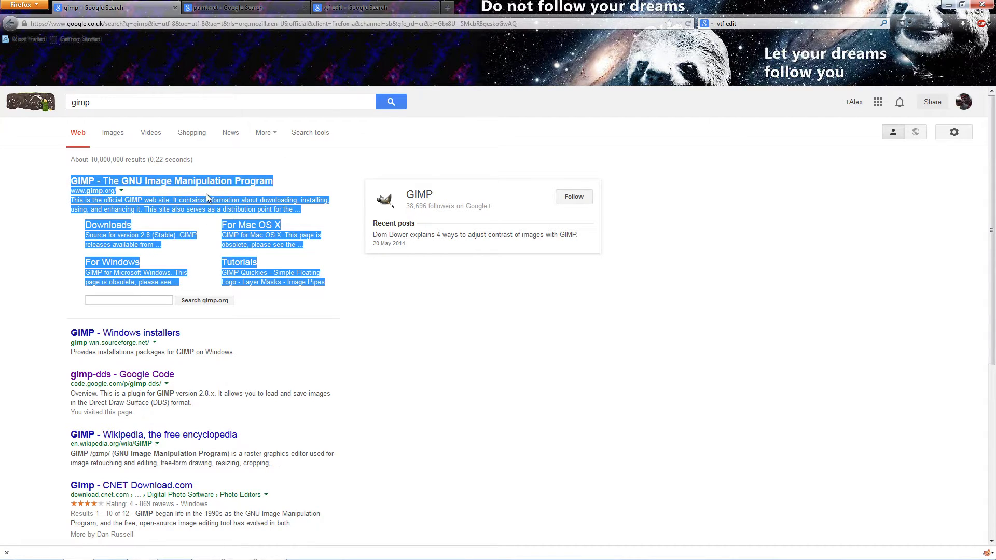
Look through the paint.net, GIMP and VTFEdit search result tabs in the browser.
{"action": "left_click", "coordinate": [225, 4]}
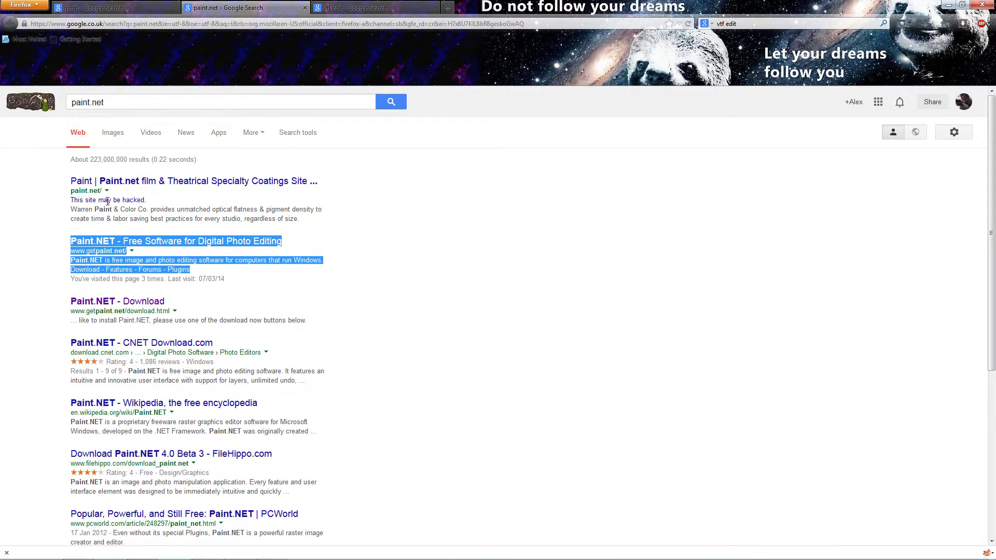
{"action": "key", "text": "ctrl+shift+Tab"}
{"action": "key", "text": "ctrl+Tab"}
{"action": "left_click", "coordinate": [373, 7]}
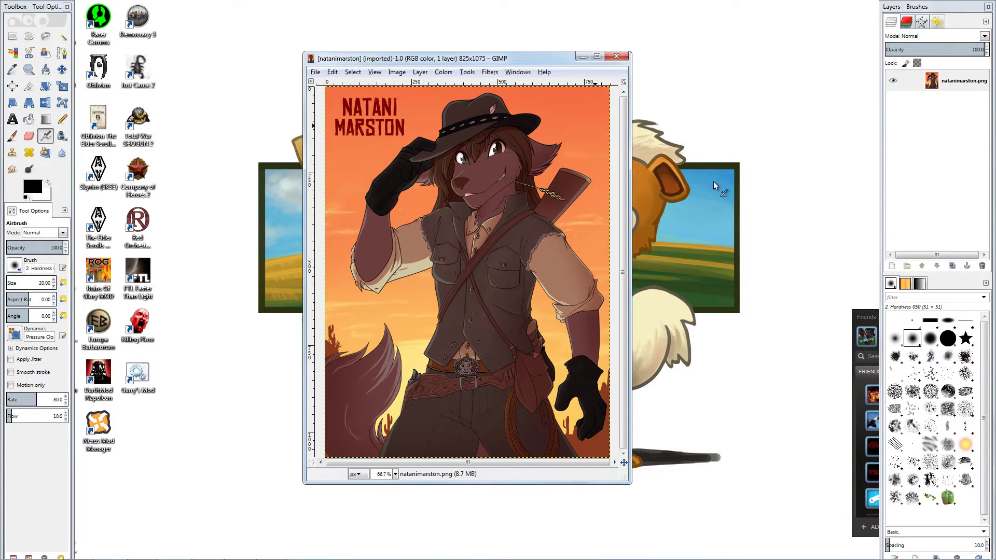
Maximize the 825×1075 cowboy artwork window to fill the screen.
{"action": "double_click", "coordinate": [553, 61]}
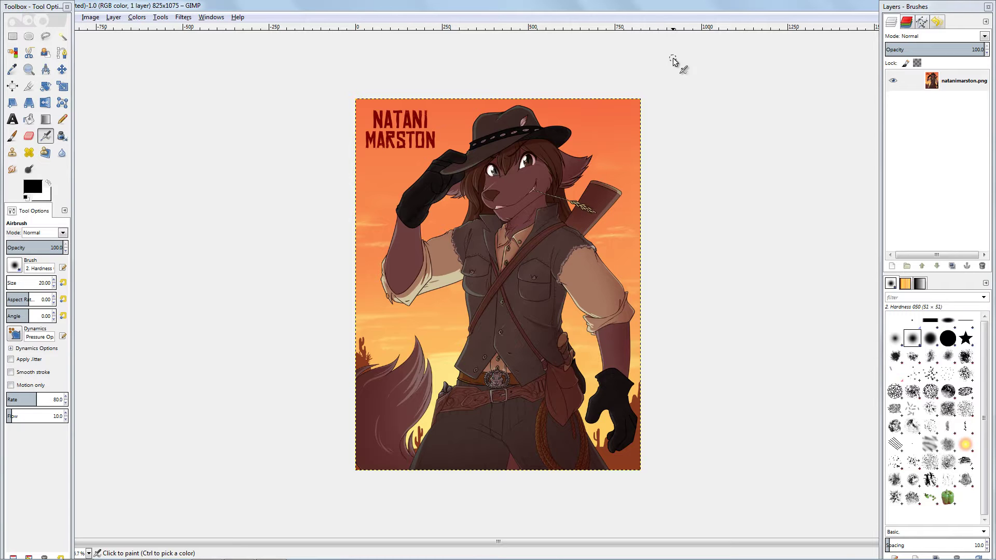
At 100% zoom, fuzzy-select the orange sky around the cowboy.
{"action": "left_click", "coordinate": [62, 36]}
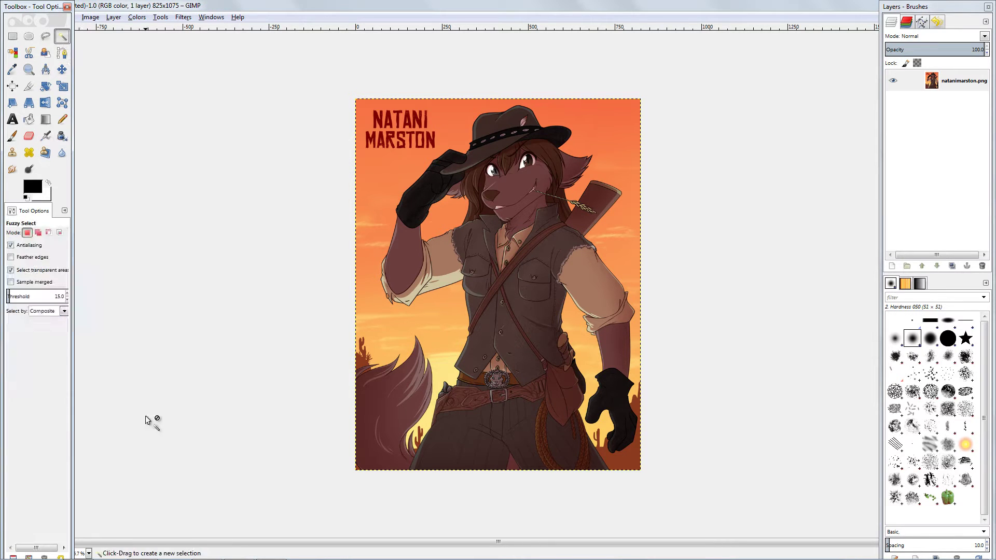
{"action": "left_click", "coordinate": [89, 554]}
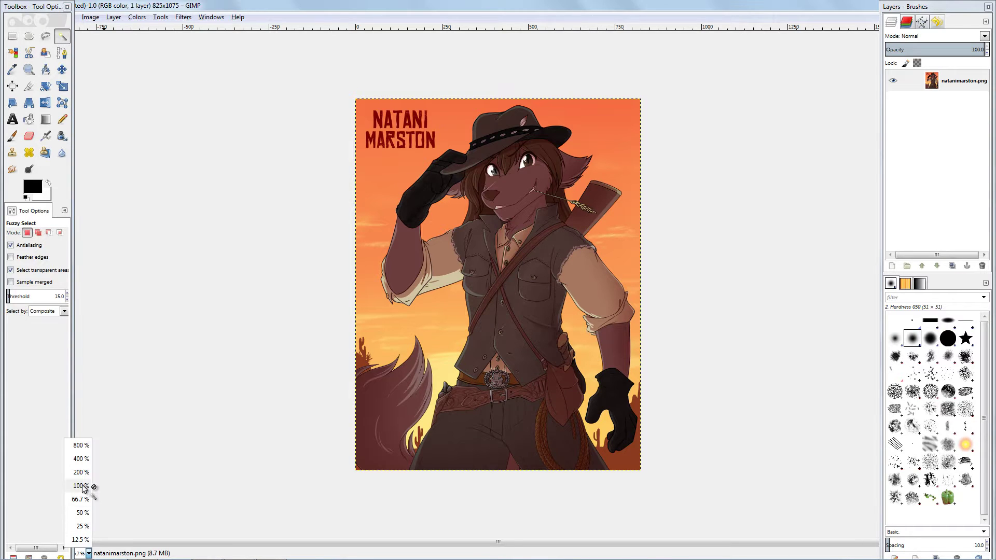
{"action": "left_click", "coordinate": [80, 486]}
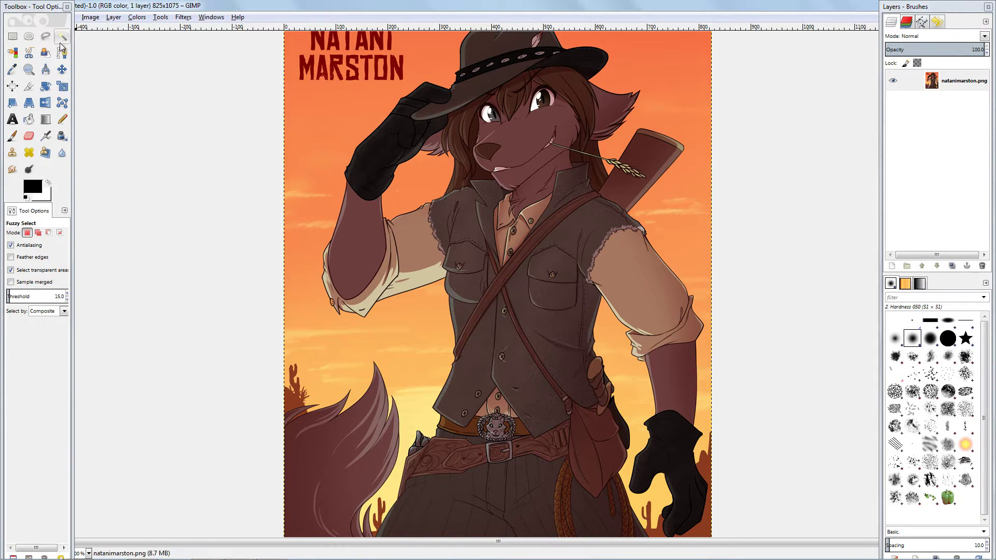
{"action": "left_click", "coordinate": [320, 96]}
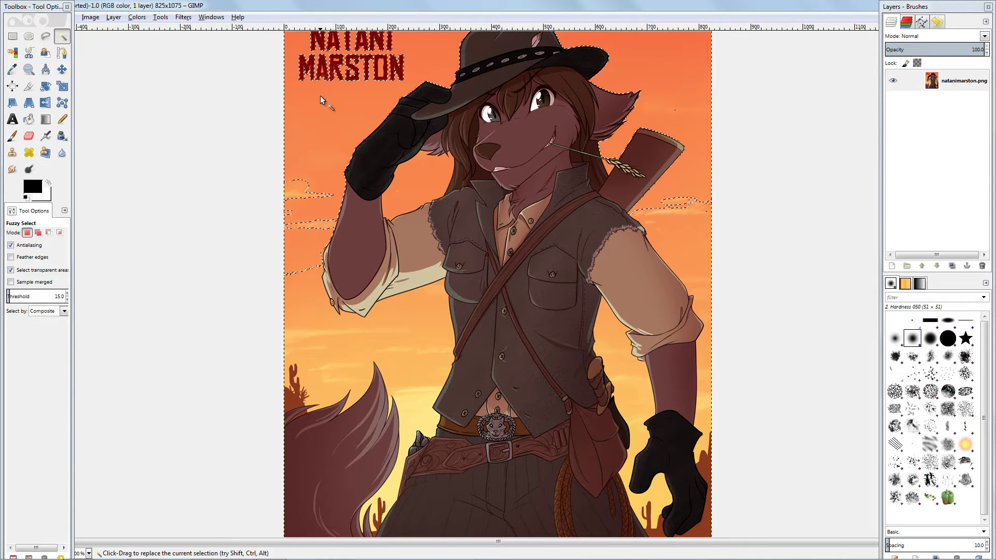
Inspect the selection edges at 800% zoom, then return the view to 100%.
{"action": "scroll", "coordinate": [607, 82], "scroll_direction": "up", "scroll_amount": 1}
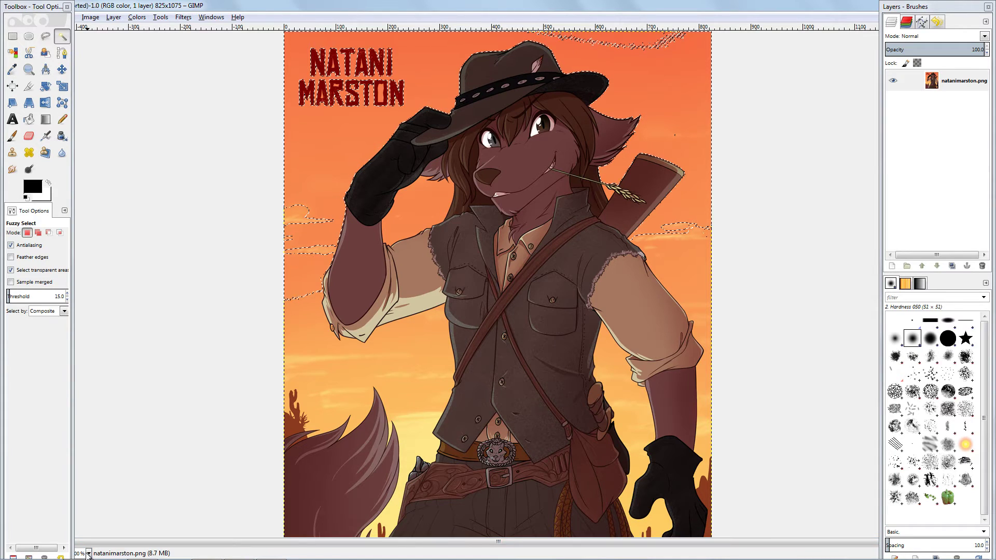
{"action": "left_click", "coordinate": [89, 553]}
{"action": "left_click", "coordinate": [79, 446]}
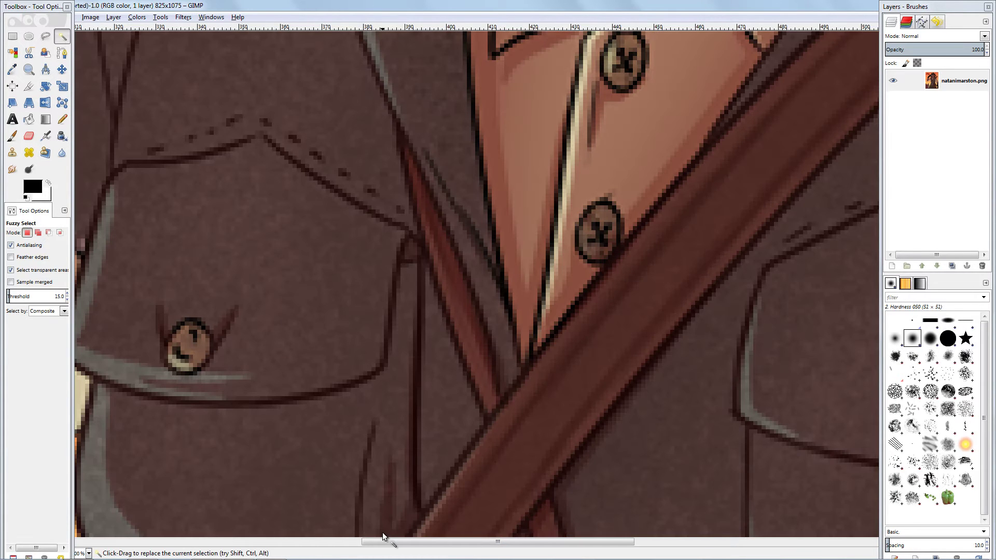
{"action": "left_click_drag", "start_coordinate": [384, 542], "coordinate": [51, 488]}
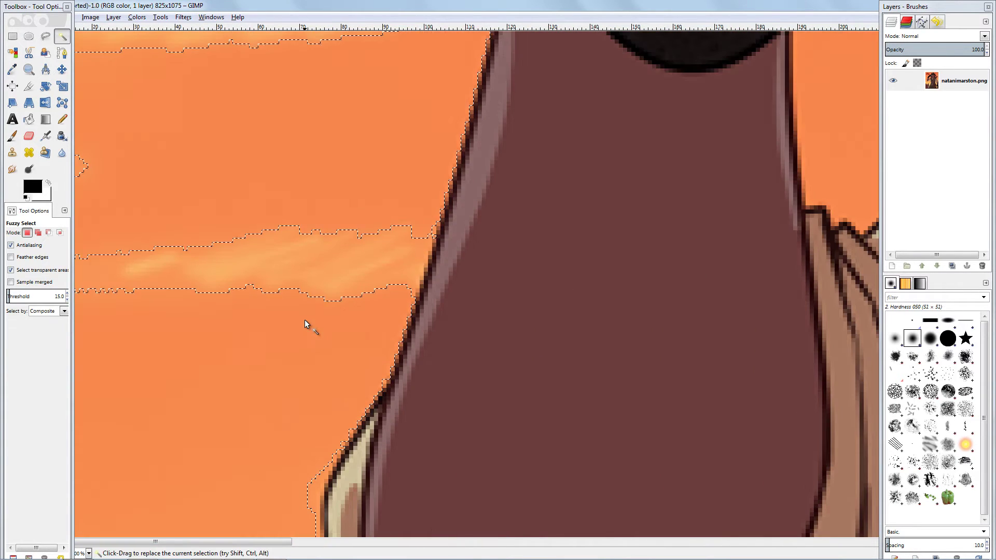
{"action": "left_click", "coordinate": [89, 553]}
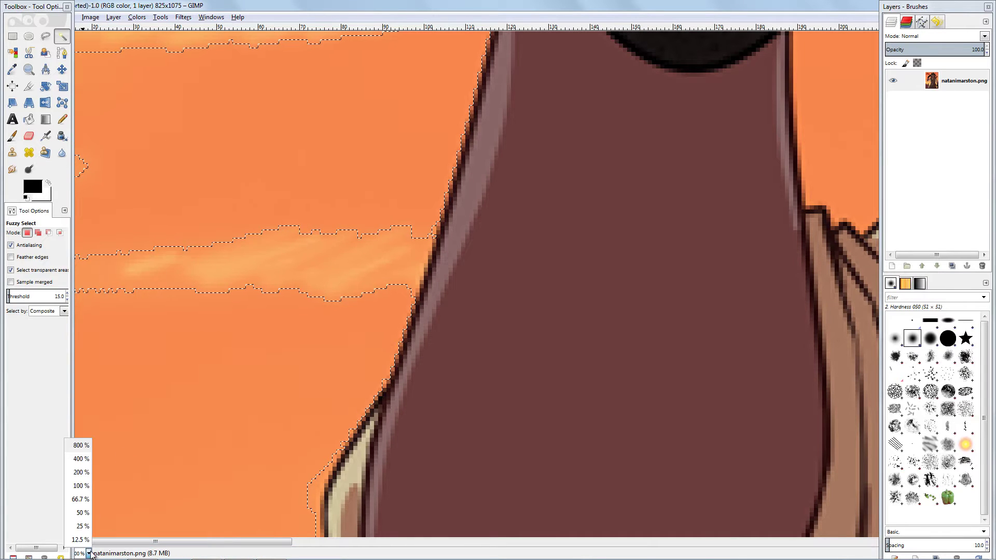
{"action": "left_click", "coordinate": [81, 486]}
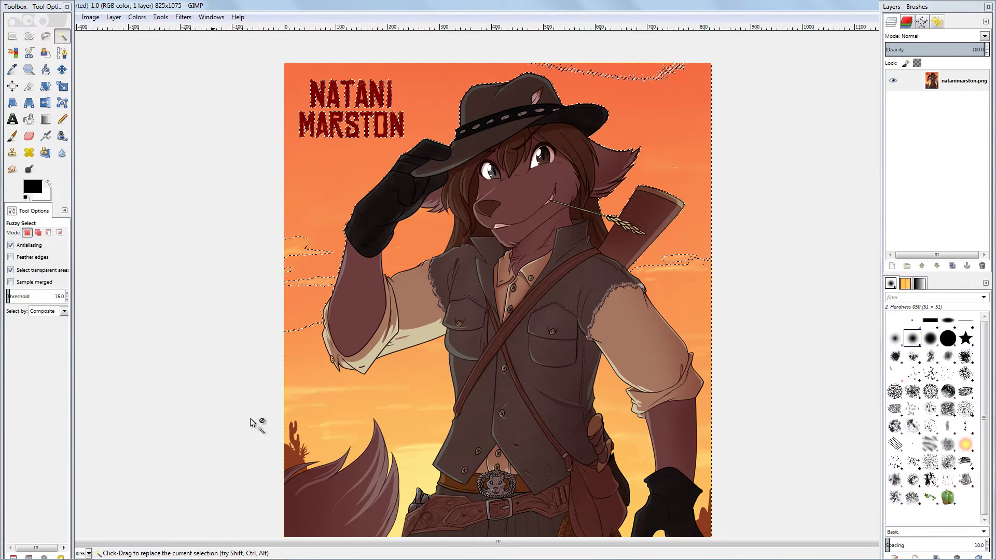
Remove the old selection, turn off antialiasing, and try a 92.5 threshold, undoing it.
{"action": "left_click", "coordinate": [347, 272], "text": "ctrl"}
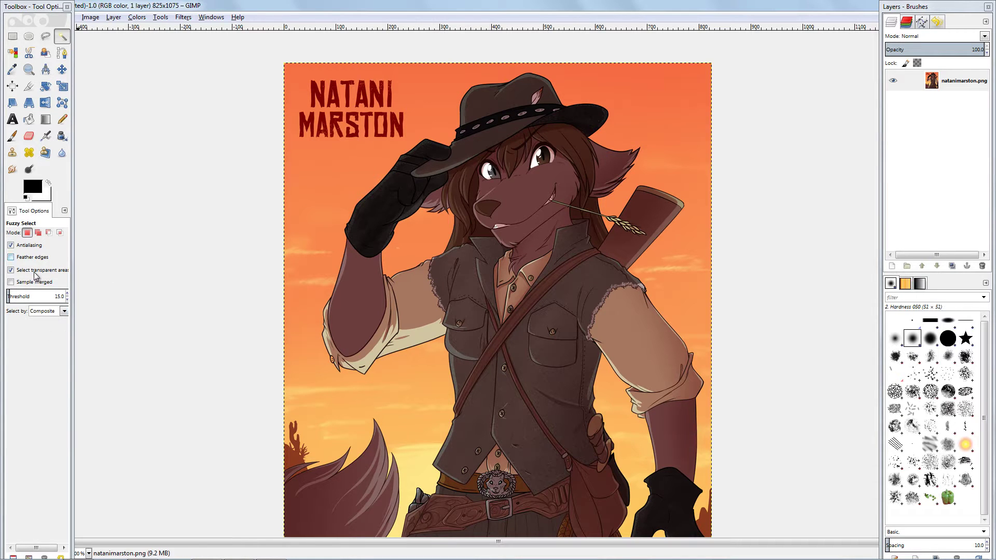
{"action": "left_click", "coordinate": [10, 246]}
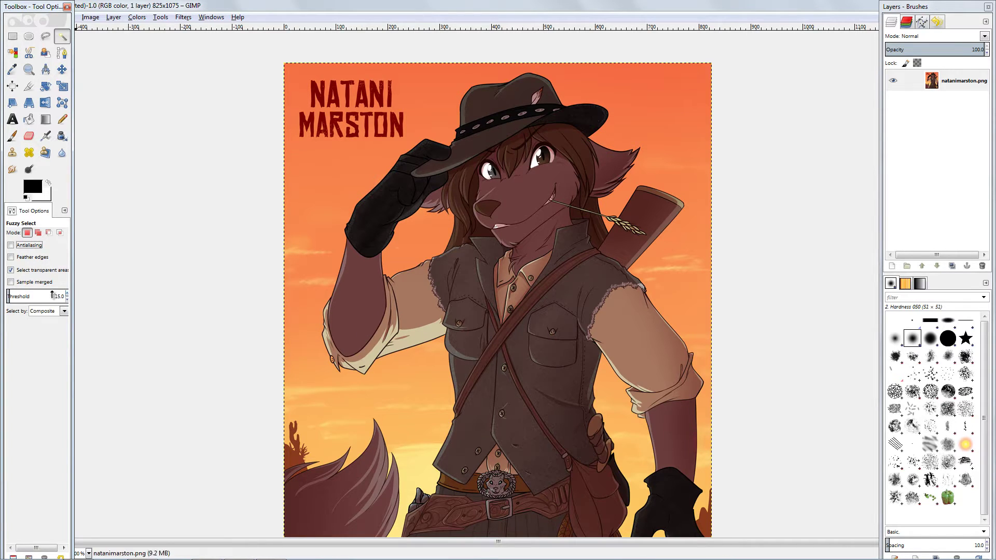
{"action": "left_click", "coordinate": [28, 295]}
{"action": "left_click", "coordinate": [344, 200]}
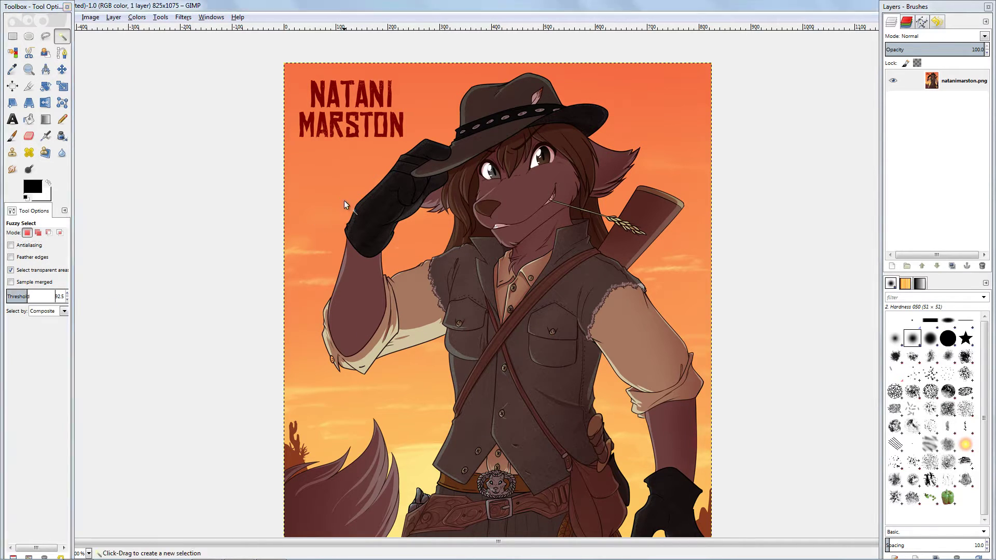
{"action": "key", "text": "ctrl+z"}
After testing threshold 130.9, reselect the orange background at threshold 97.0.
{"action": "left_click_drag", "start_coordinate": [40, 294], "coordinate": [79, 293]}
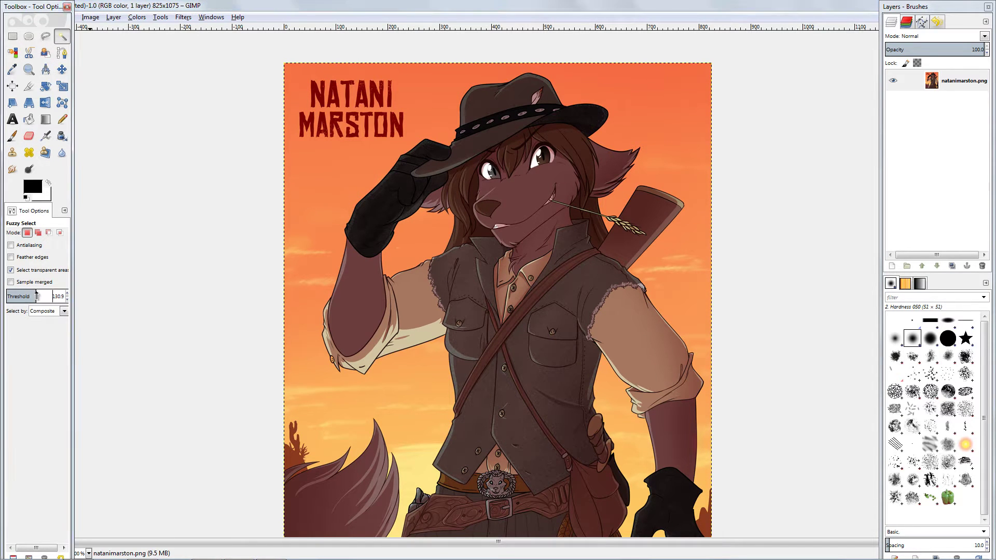
{"action": "left_click", "coordinate": [320, 207]}
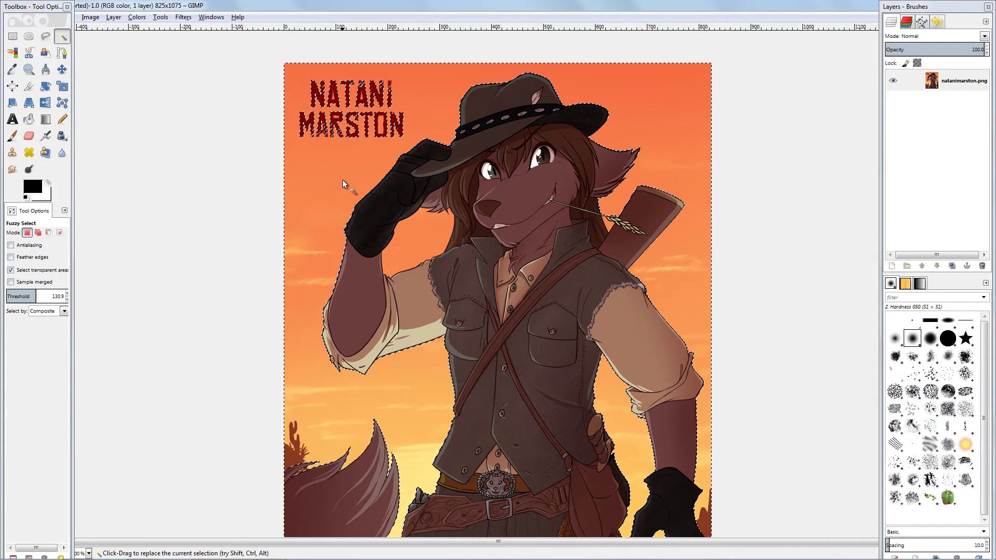
{"action": "key", "text": "ctrl"}
{"action": "key", "text": "ctrl+shift+a"}
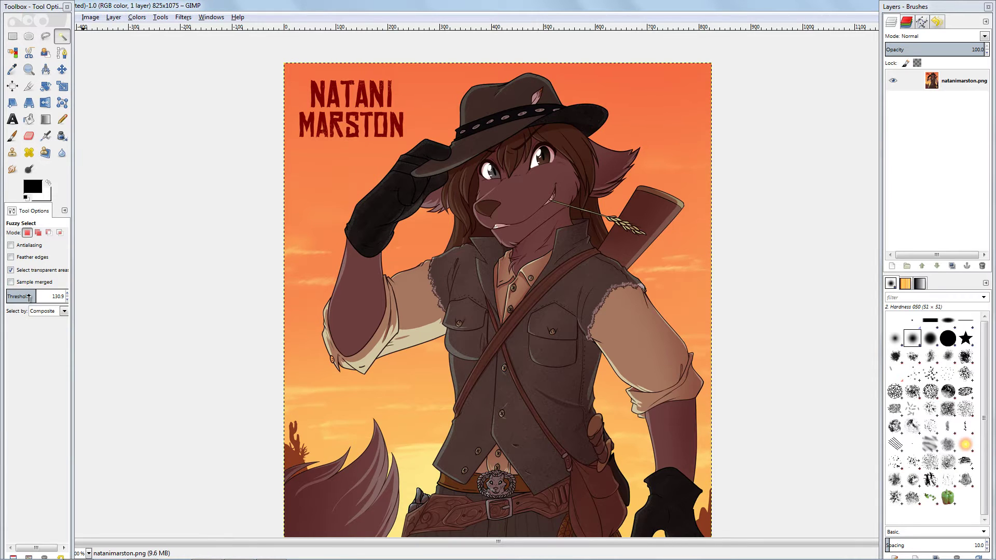
{"action": "left_click_drag", "start_coordinate": [29, 296], "coordinate": [22, 296]}
{"action": "left_click", "coordinate": [366, 179]}
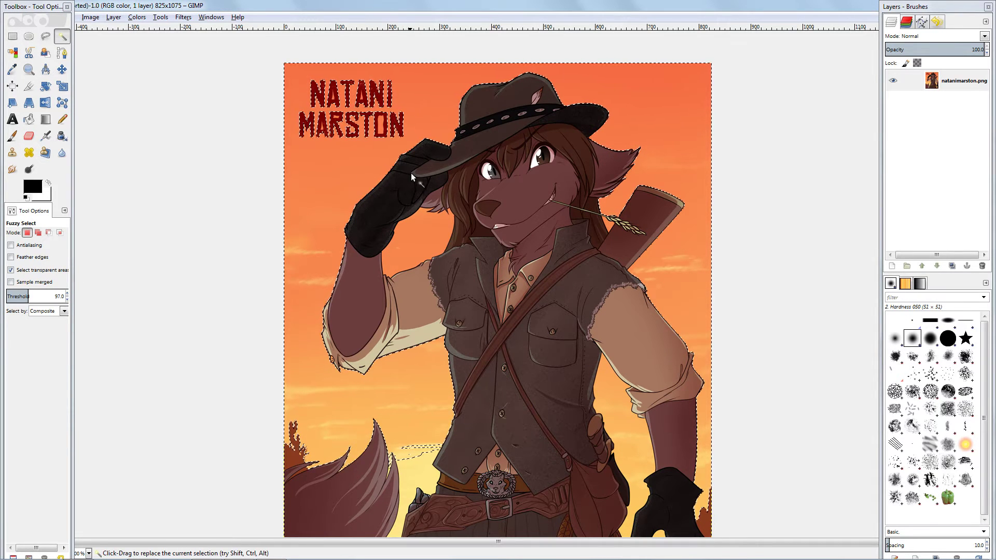
Add the sky between the tail and vest and near the cactus; test-delete and undo.
{"action": "left_click", "coordinate": [37, 233]}
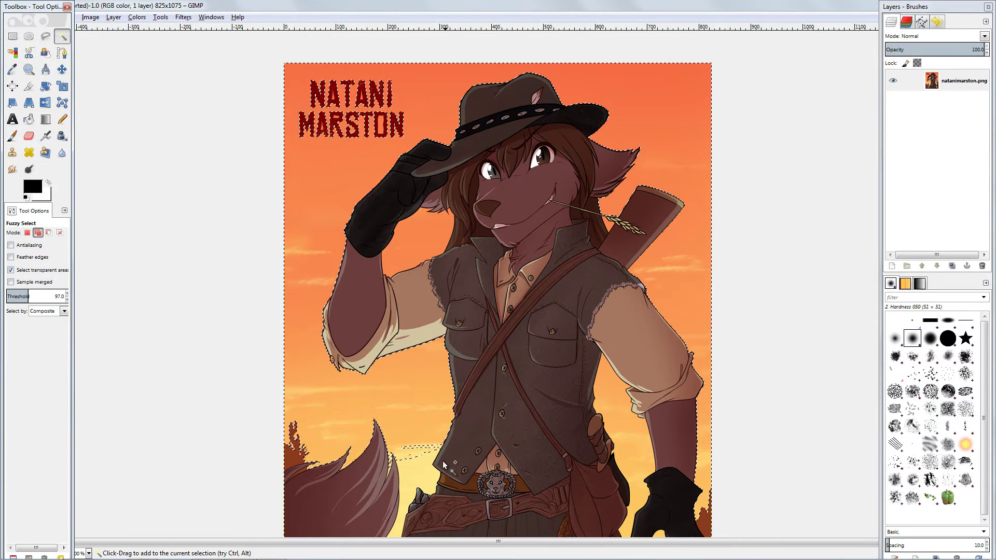
{"action": "left_click", "coordinate": [430, 474]}
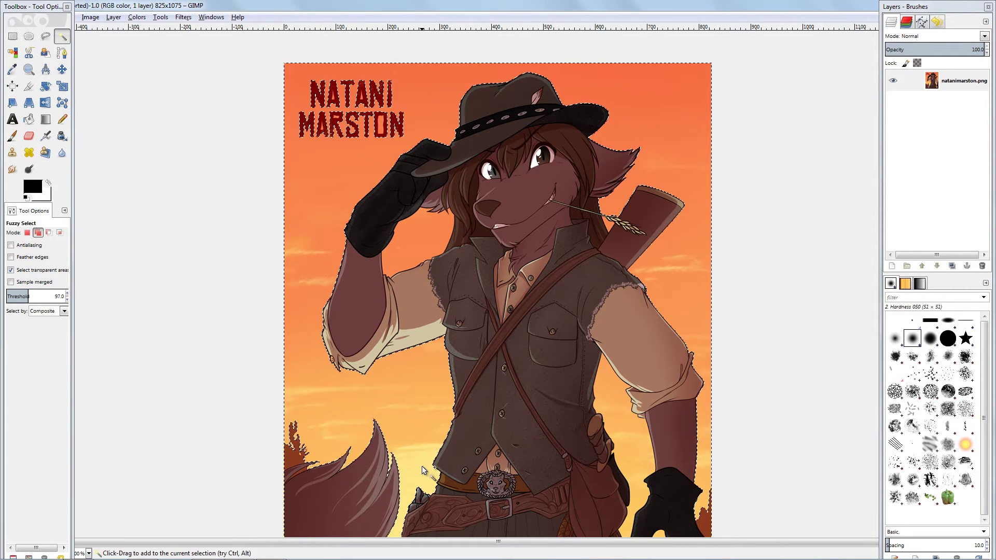
{"action": "left_click", "coordinate": [295, 455]}
{"action": "key", "text": "ctrl"}
{"action": "key", "text": "ctrl+z"}
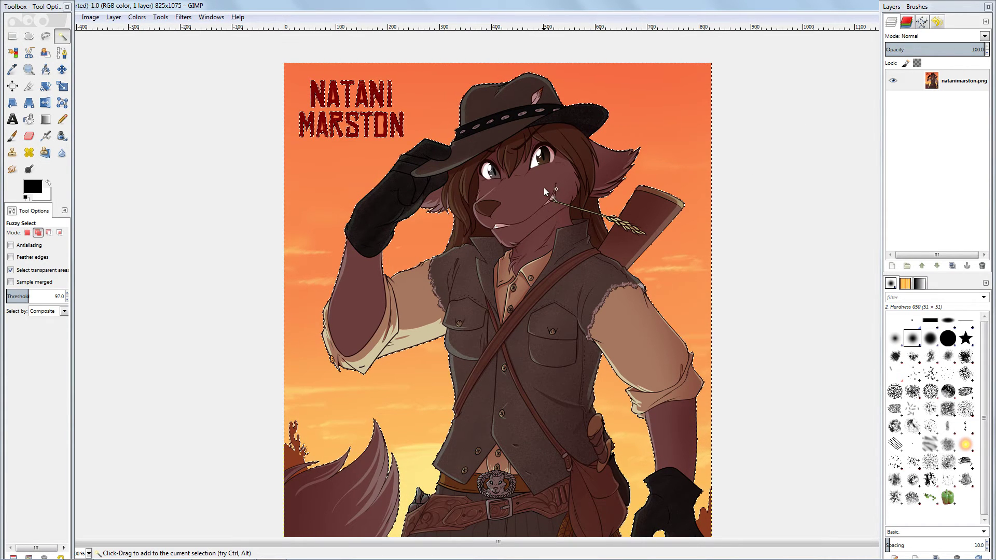
{"action": "key", "text": "Delete"}
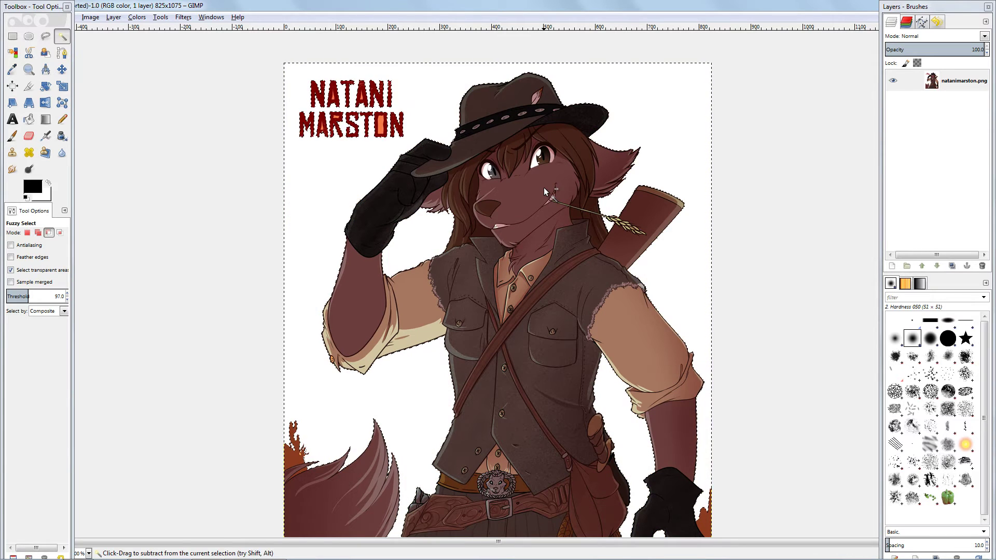
{"action": "key", "text": "ctrl+z"}
Add an alpha channel to the layer and delete the selected background to transparency.
{"action": "right_click", "coordinate": [950, 78]}
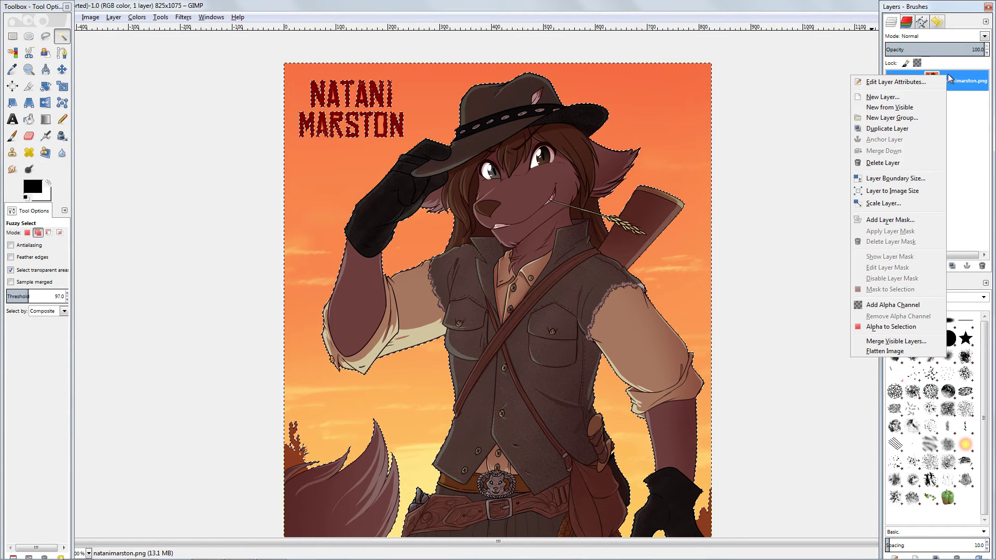
{"action": "left_click", "coordinate": [900, 306]}
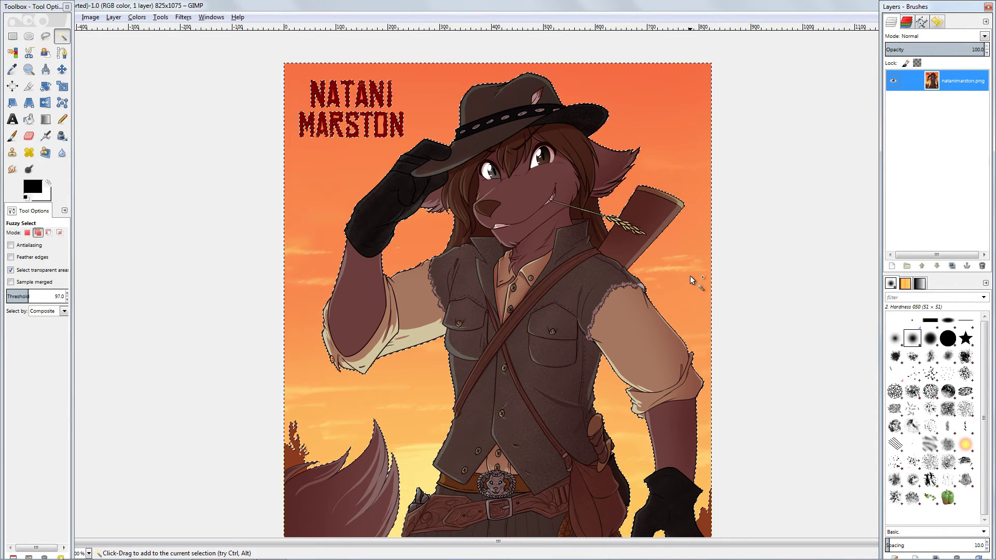
{"action": "key", "text": "Delete"}
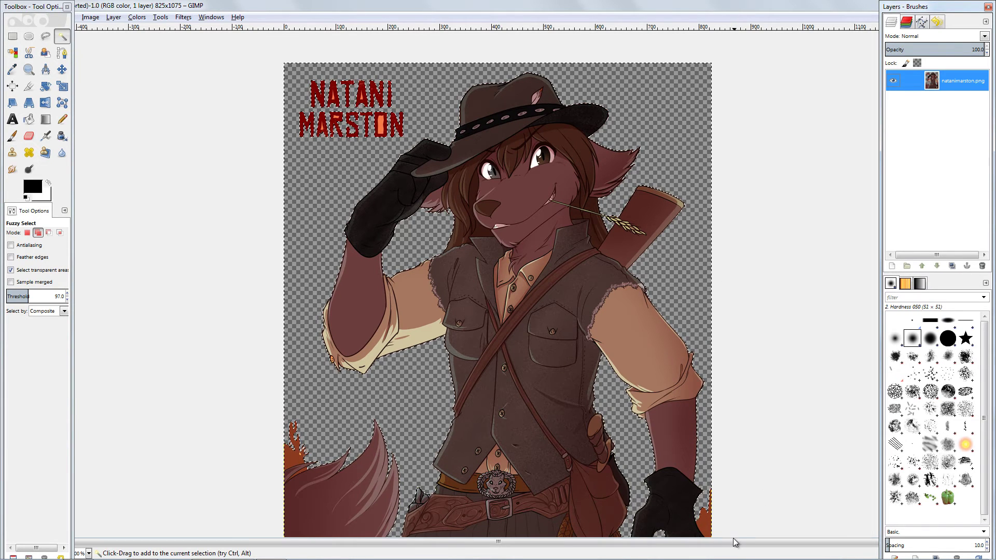
Try fuzzy selections on the belt and bag area and the letters of NATANI.
{"action": "left_click", "coordinate": [710, 531]}
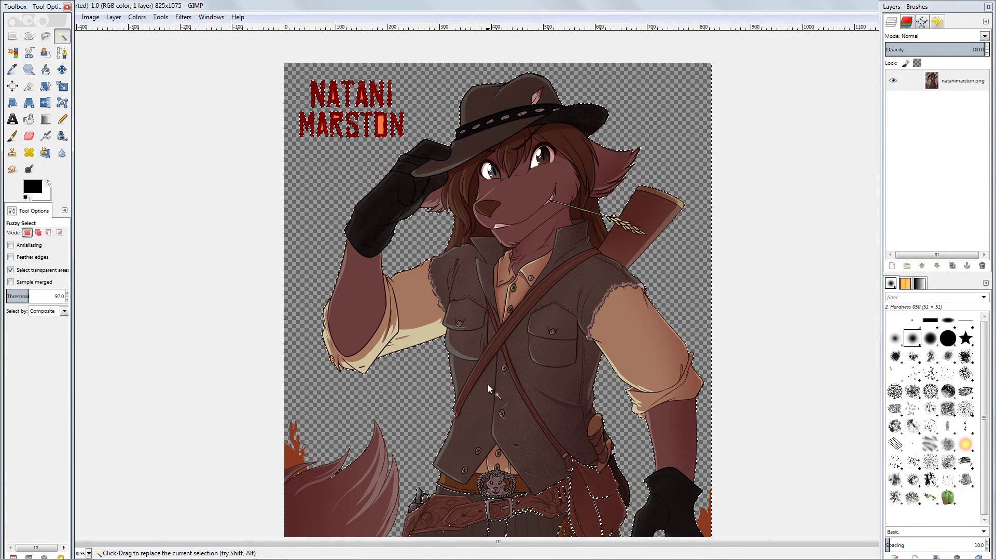
{"action": "key", "text": "ctrl+z"}
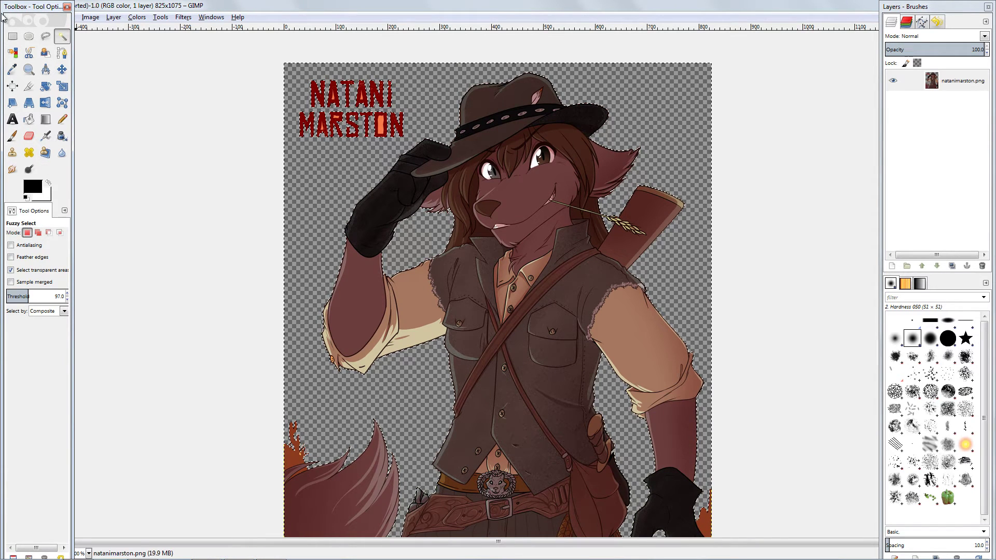
{"action": "left_click", "coordinate": [300, 458]}
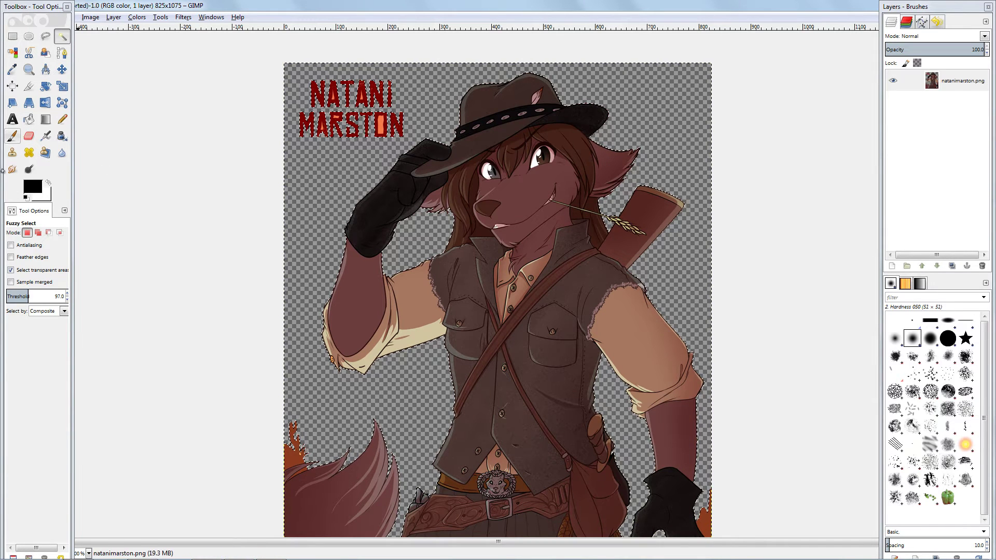
{"action": "key", "text": "ctrl+z"}
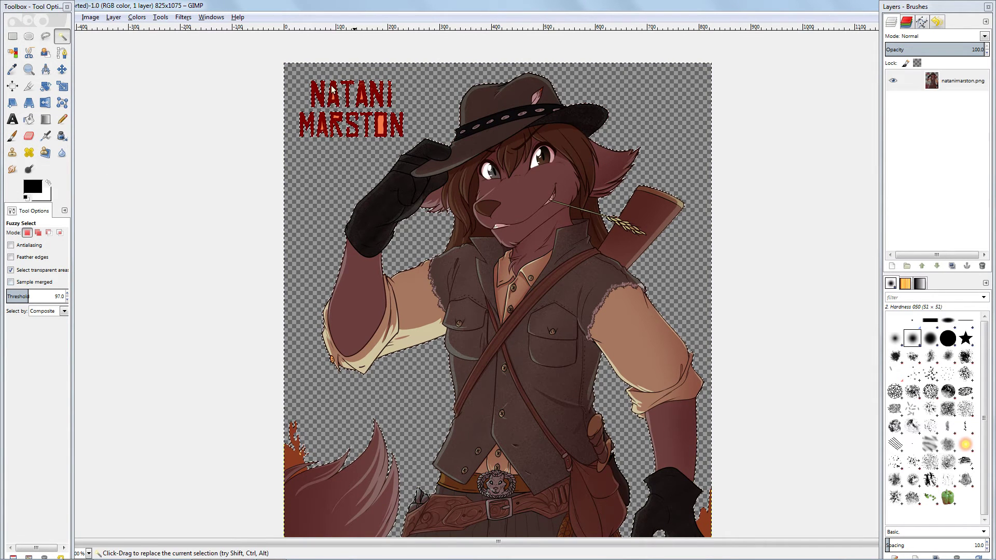
{"action": "left_click", "coordinate": [381, 123]}
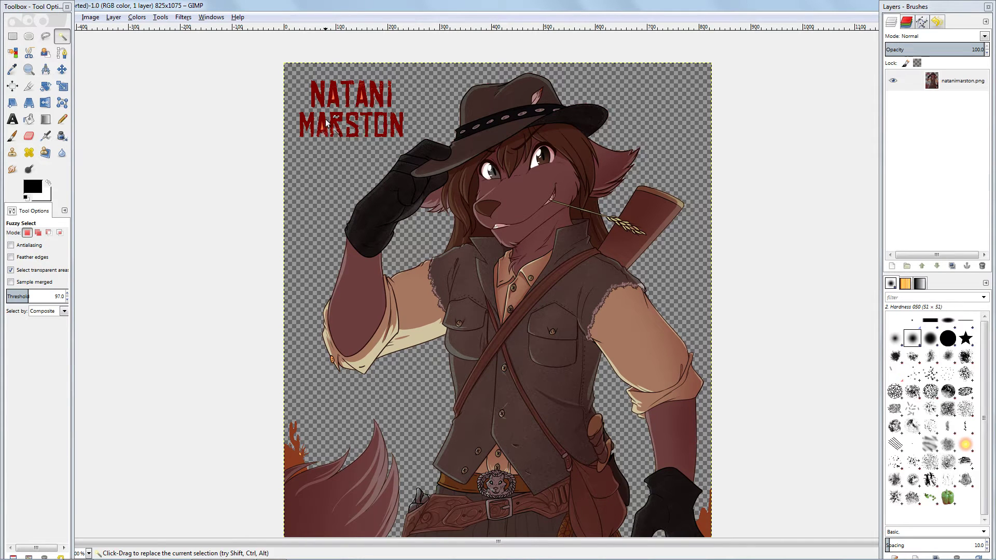
{"action": "left_click", "coordinate": [361, 102]}
{"action": "left_click", "coordinate": [335, 97]}
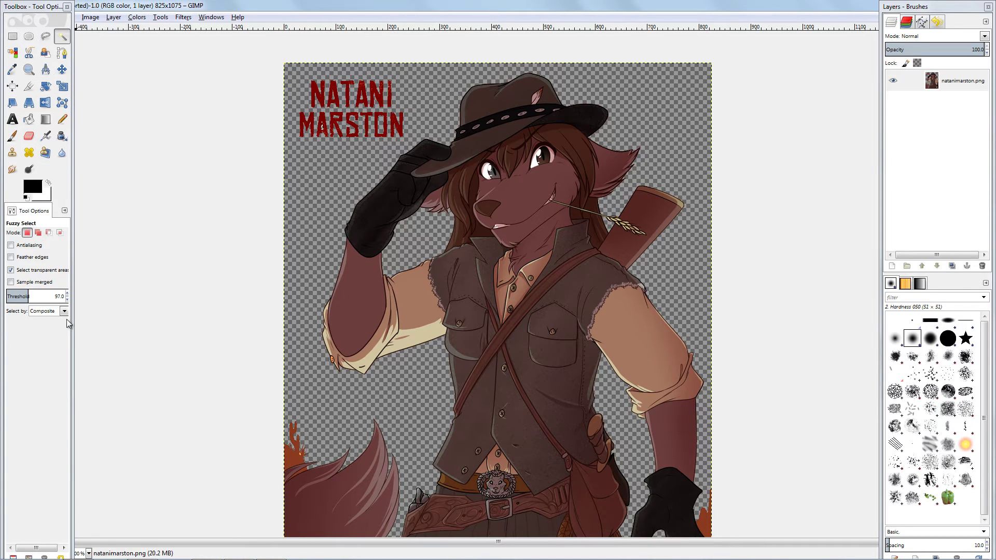
At threshold 58.7, erase the orange patches by the tail and right glove.
{"action": "left_click", "coordinate": [21, 294]}
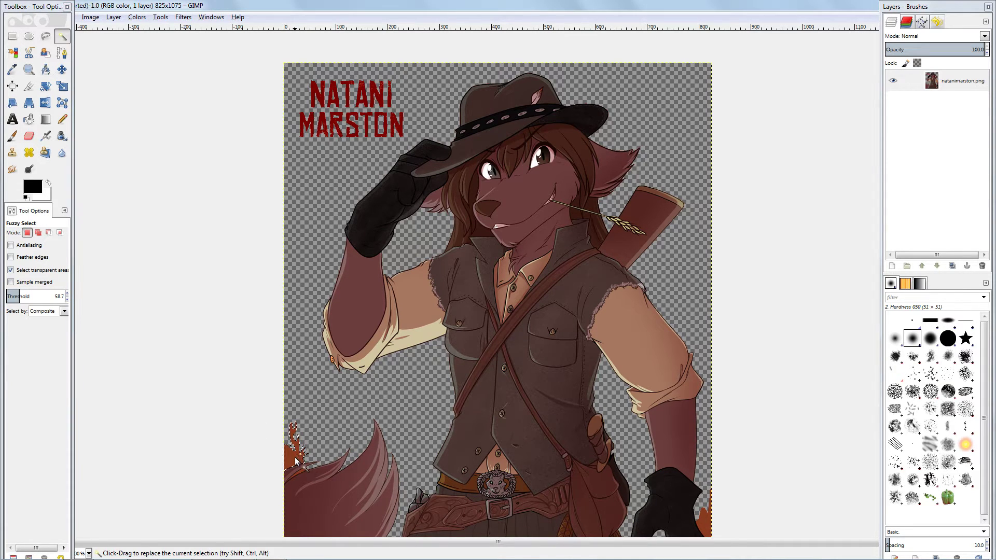
{"action": "key", "text": "Delete"}
{"action": "left_click", "coordinate": [700, 520]}
{"action": "key", "text": "Delete"}
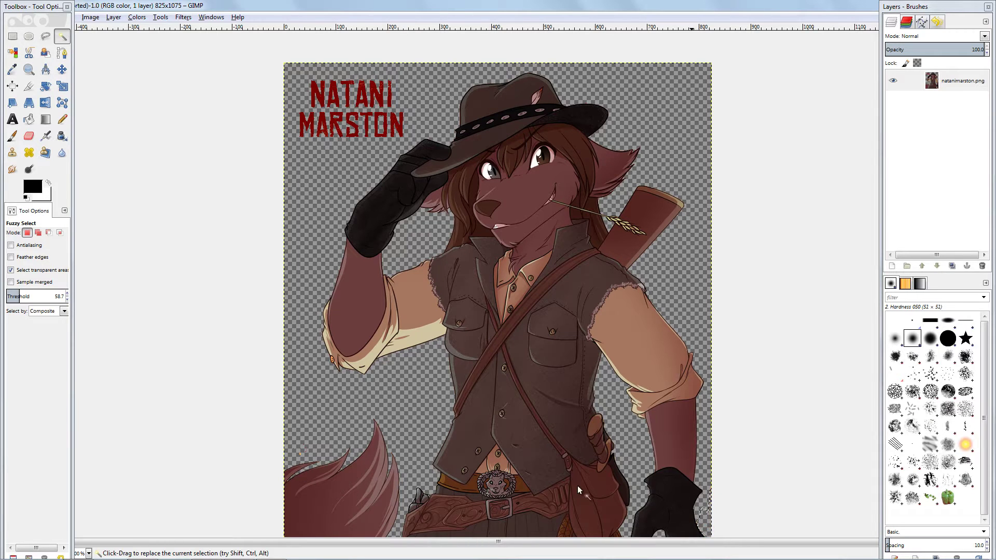
{"action": "left_click", "coordinate": [12, 36]}
{"action": "left_click_drag", "start_coordinate": [265, 376], "coordinate": [317, 459]}
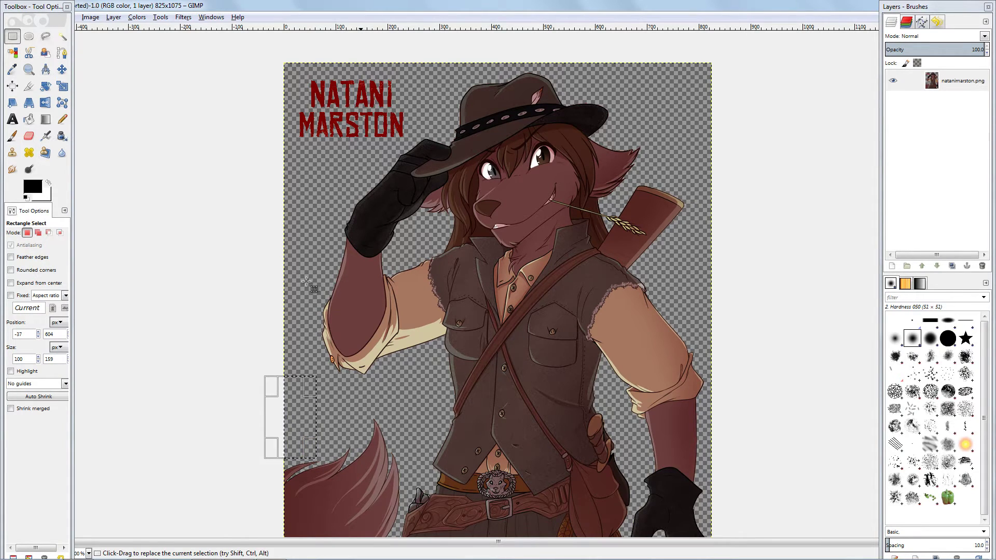
{"action": "left_click", "coordinate": [303, 214]}
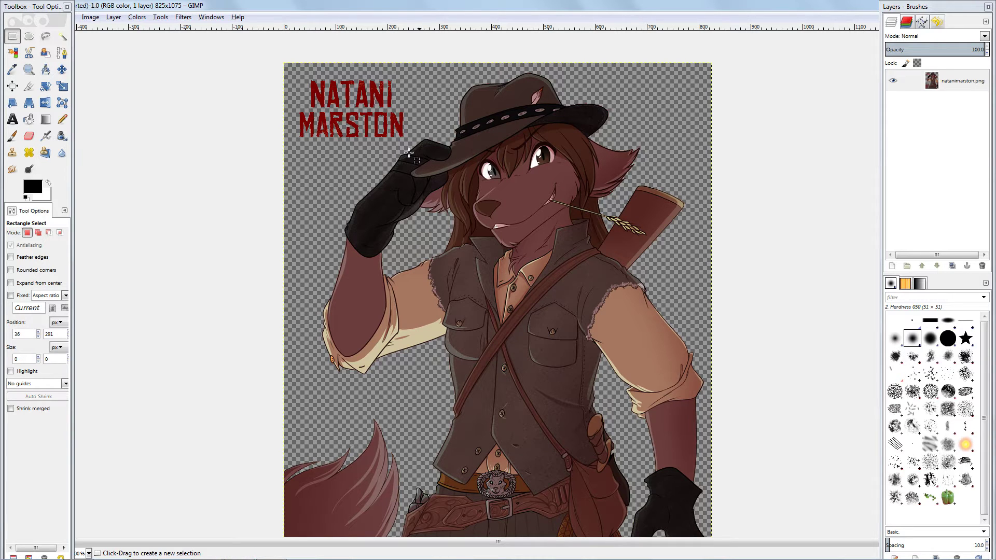
{"action": "left_click", "coordinate": [89, 554]}
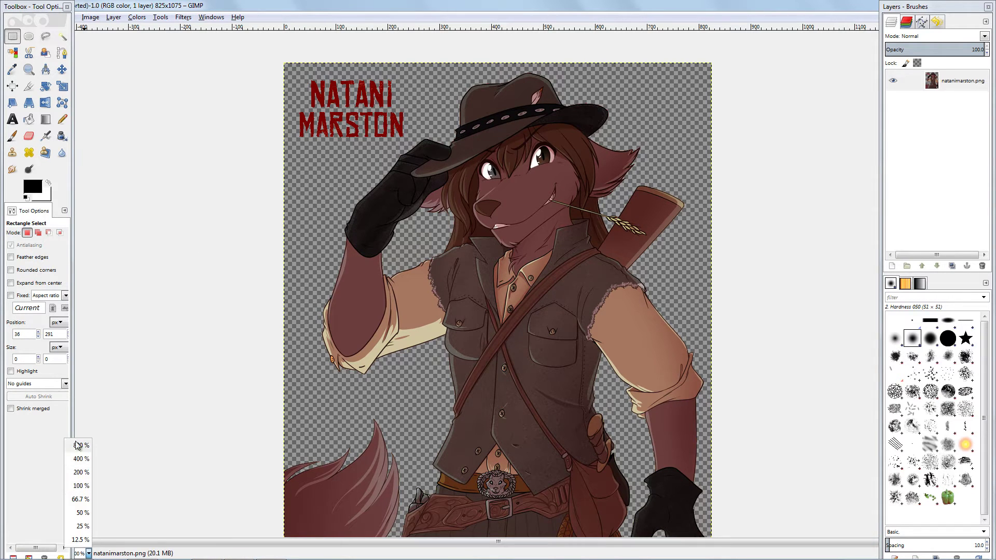
{"action": "left_click", "coordinate": [78, 455]}
{"action": "scroll", "coordinate": [297, 338], "scroll_direction": "up", "scroll_amount": 10}
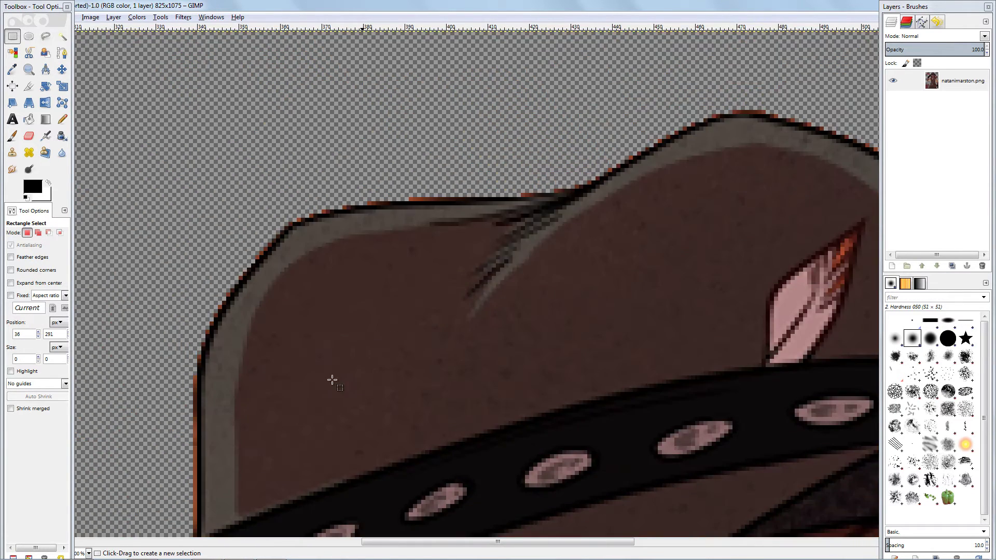
{"action": "scroll", "coordinate": [178, 243], "scroll_direction": "down", "scroll_amount": 3}
{"action": "scroll", "coordinate": [289, 226], "scroll_direction": "up", "scroll_amount": 3}
{"action": "left_click", "coordinate": [89, 553]}
{"action": "left_click", "coordinate": [81, 486]}
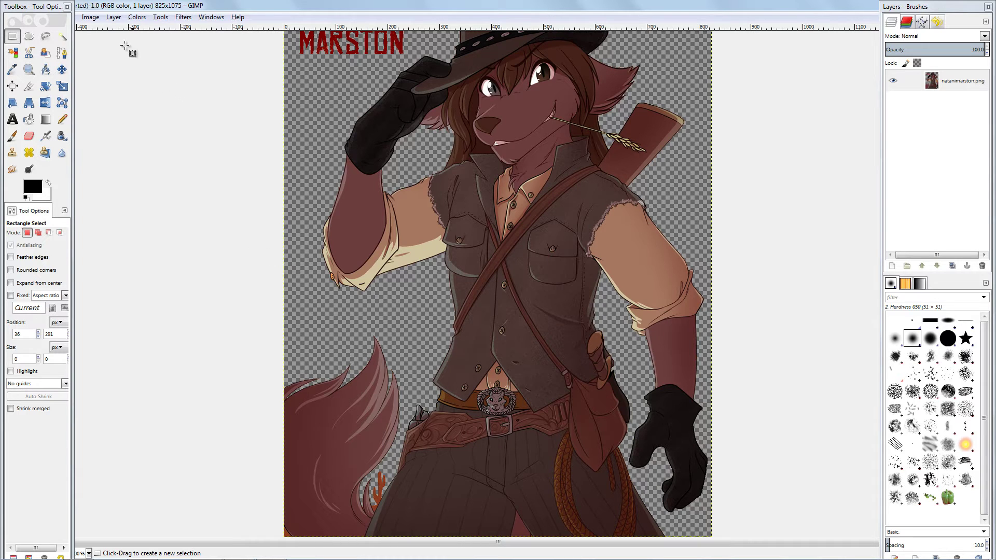
Zealous-crop the artwork to 817×1056, removing the empty transparent borders.
{"action": "left_click", "coordinate": [93, 19]}
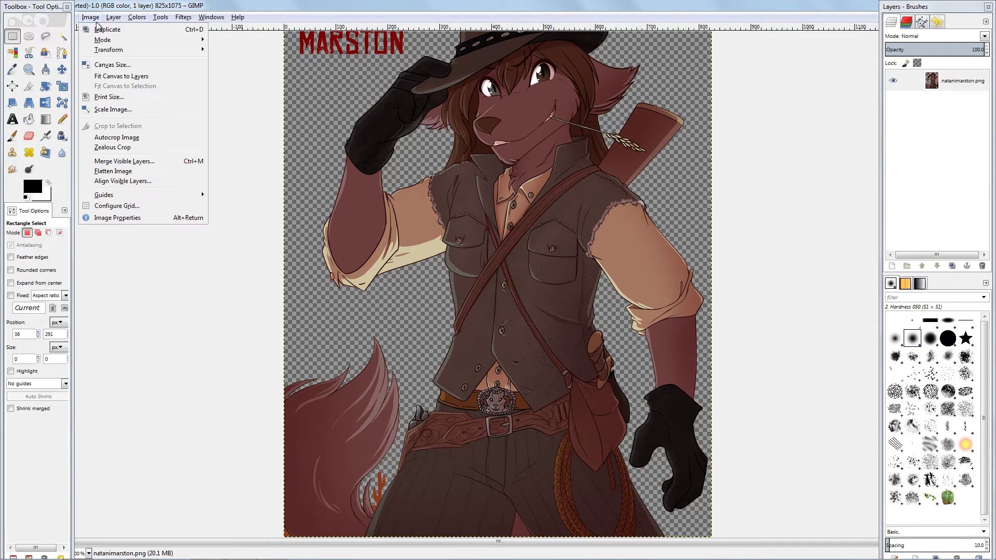
{"action": "left_click", "coordinate": [123, 66]}
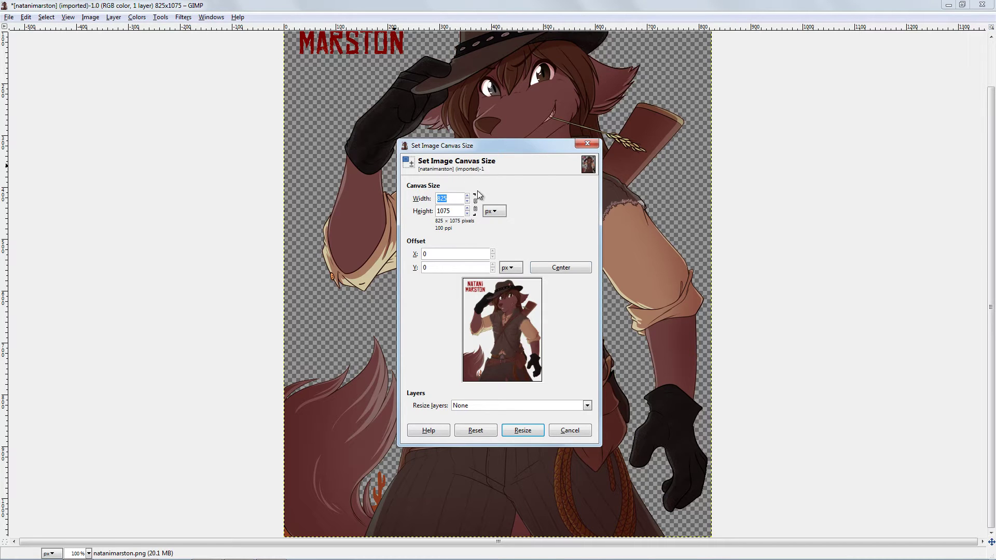
{"action": "left_click", "coordinate": [570, 431]}
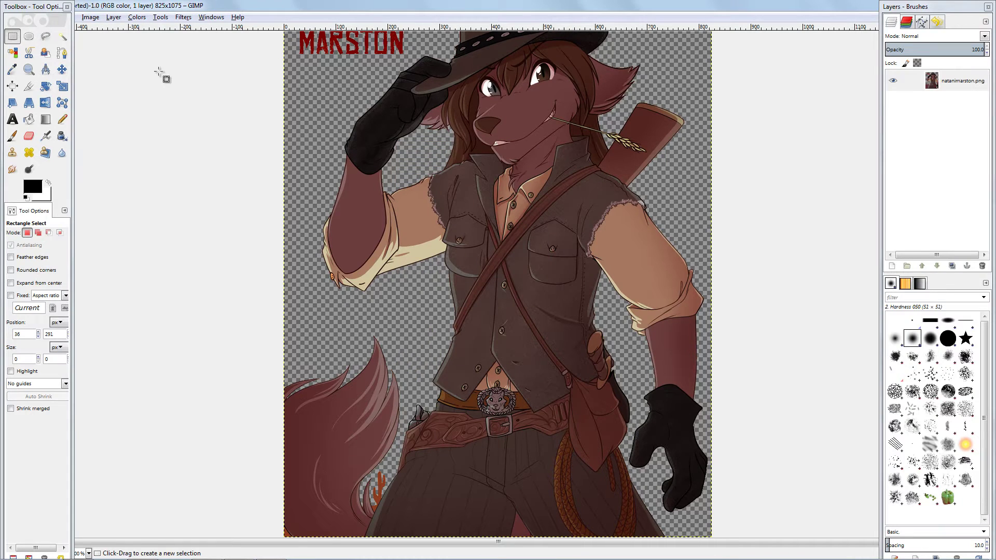
{"action": "left_click", "coordinate": [101, 19]}
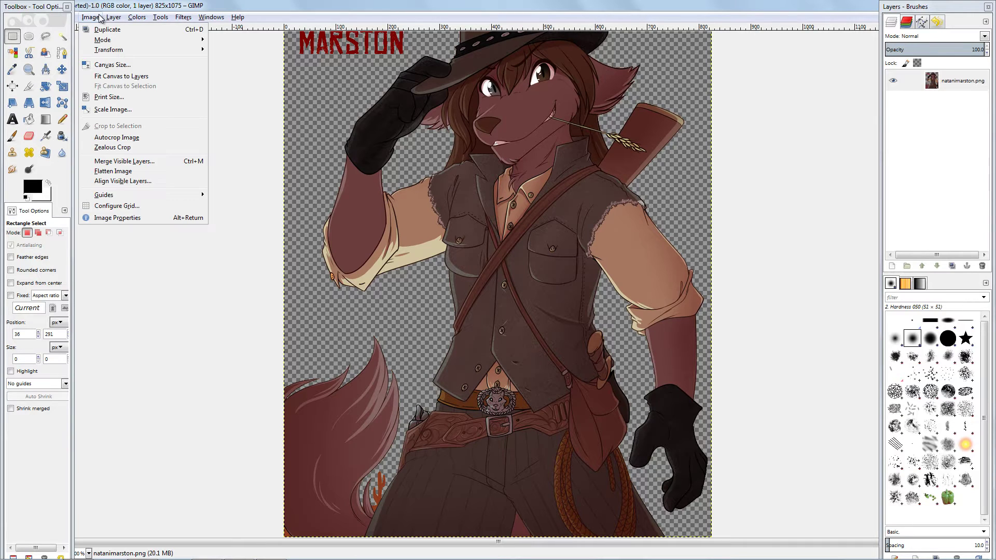
{"action": "left_click", "coordinate": [136, 147]}
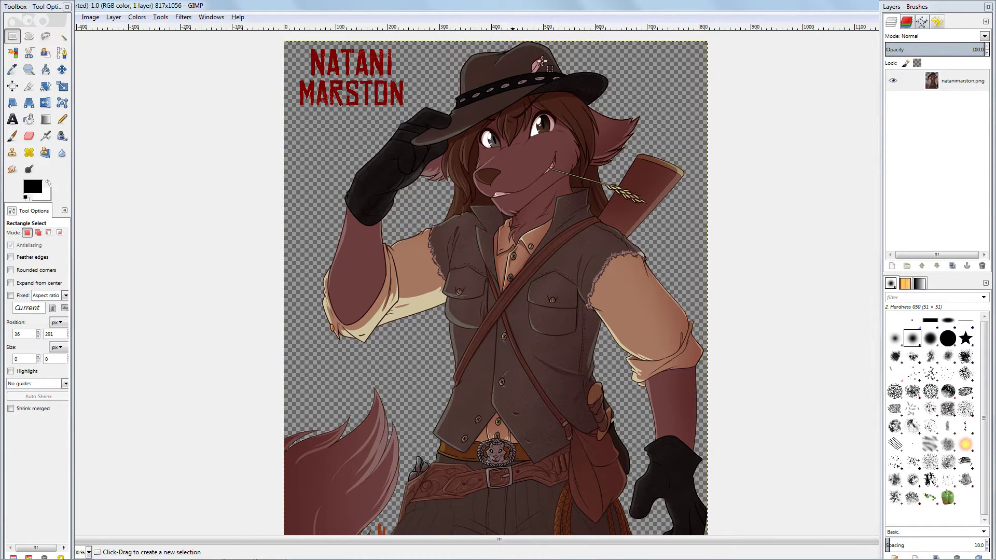
{"action": "key", "text": "ctrl+z"}
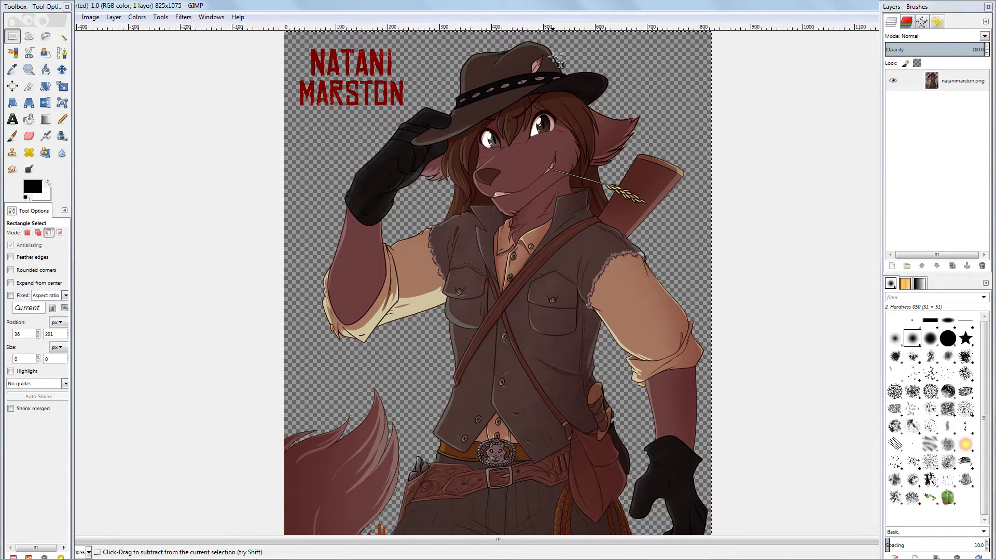
{"action": "key", "text": "ctrl+y"}
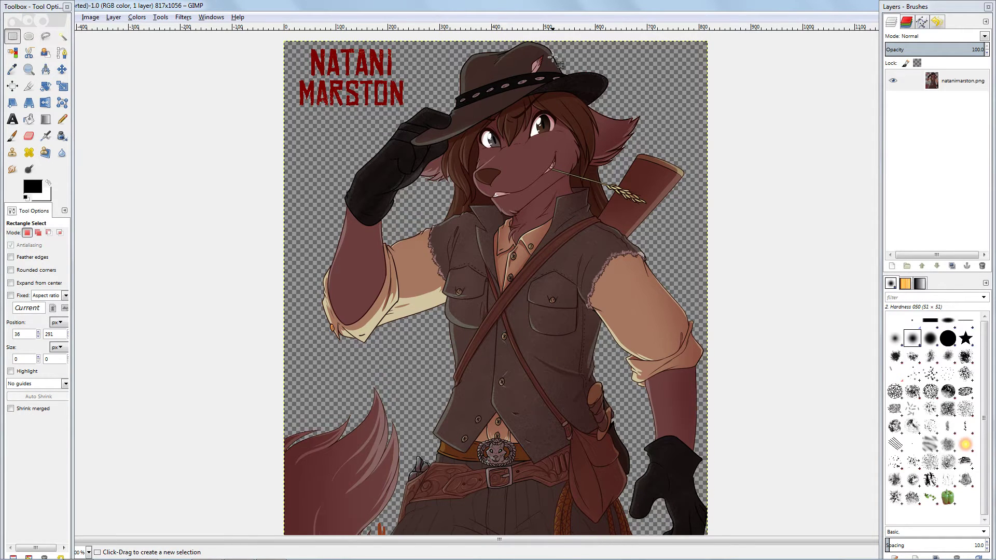
Resize the canvas to a 1056×1056 square with the artwork centred.
{"action": "left_click", "coordinate": [90, 19]}
{"action": "left_click", "coordinate": [120, 67]}
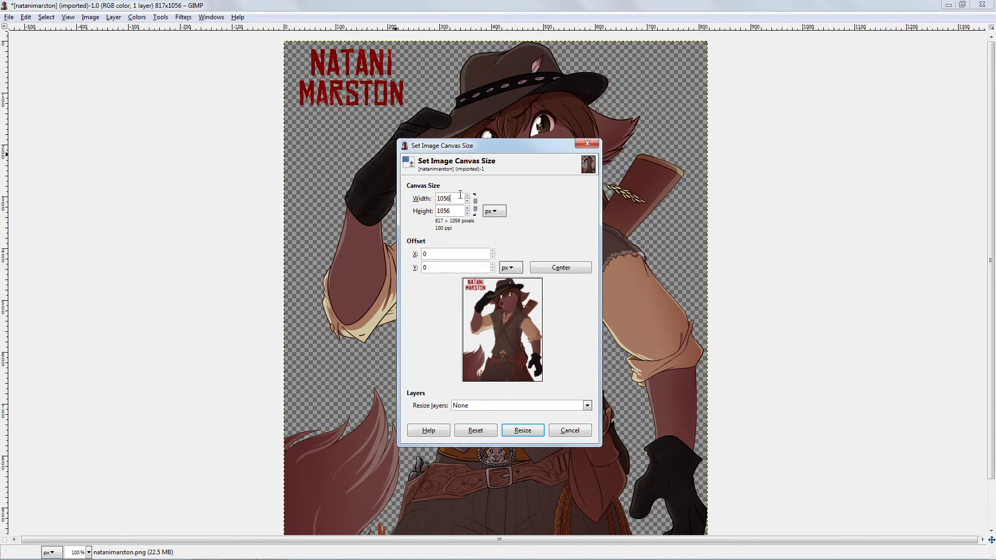
{"action": "left_click", "coordinate": [538, 271]}
{"action": "left_click", "coordinate": [539, 432]}
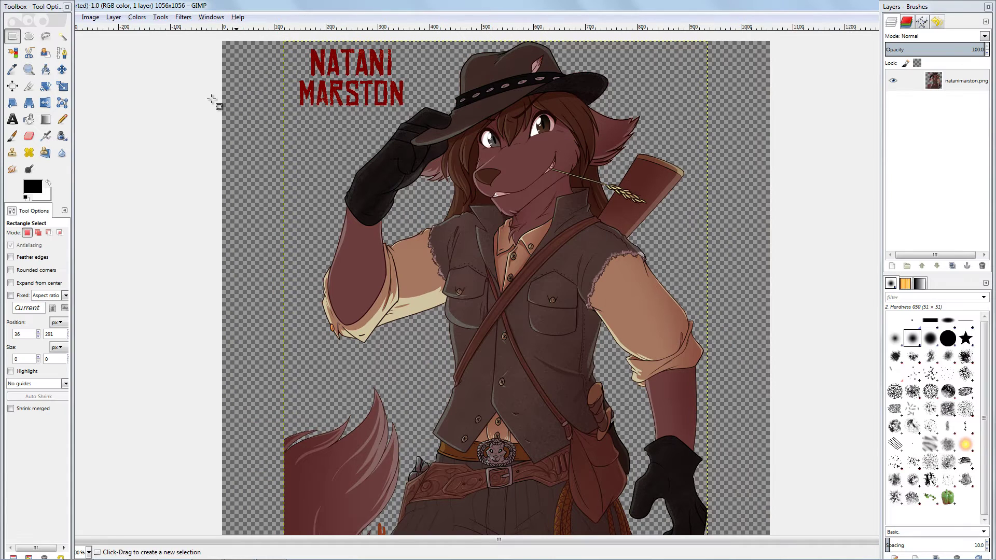
{"action": "left_click", "coordinate": [90, 17]}
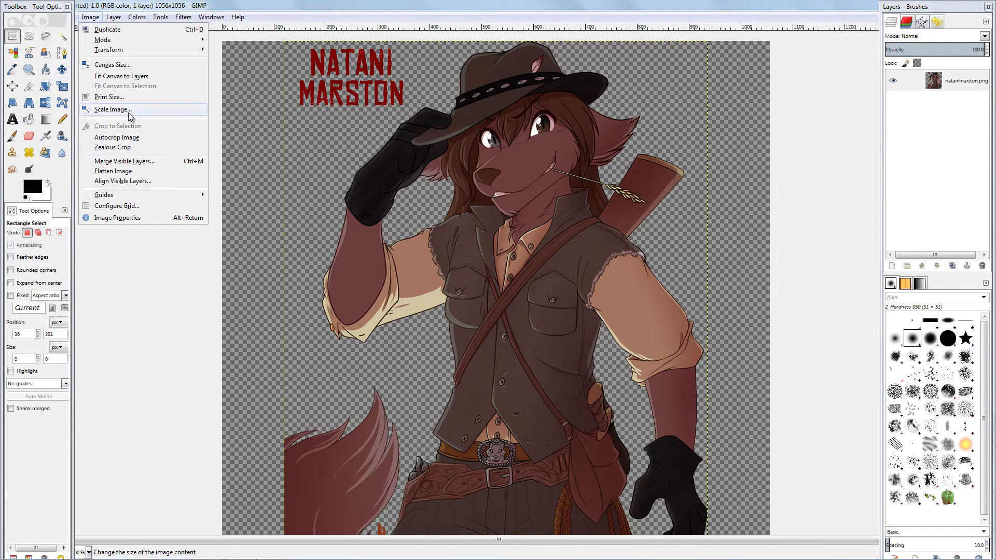
{"action": "left_click", "coordinate": [113, 110]}
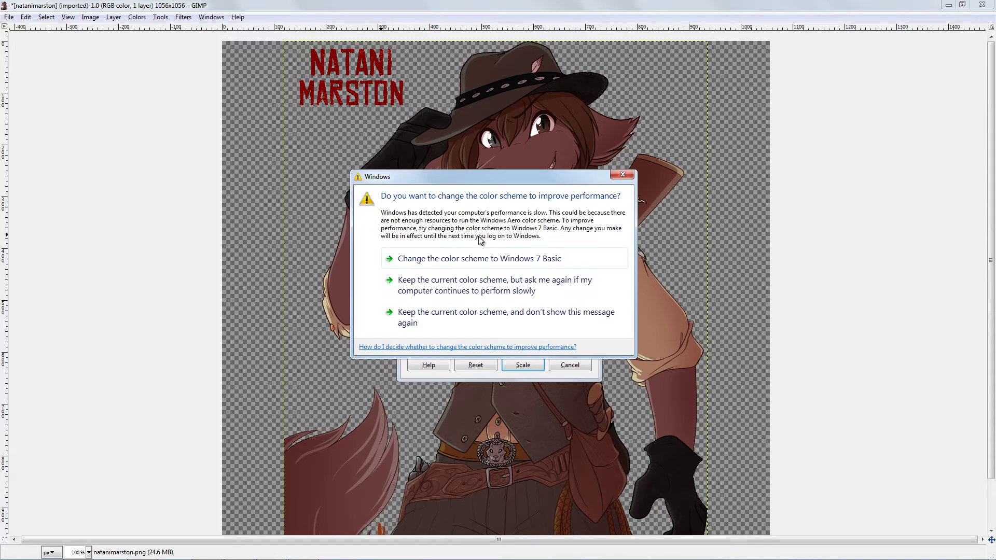
{"action": "left_click", "coordinate": [623, 174]}
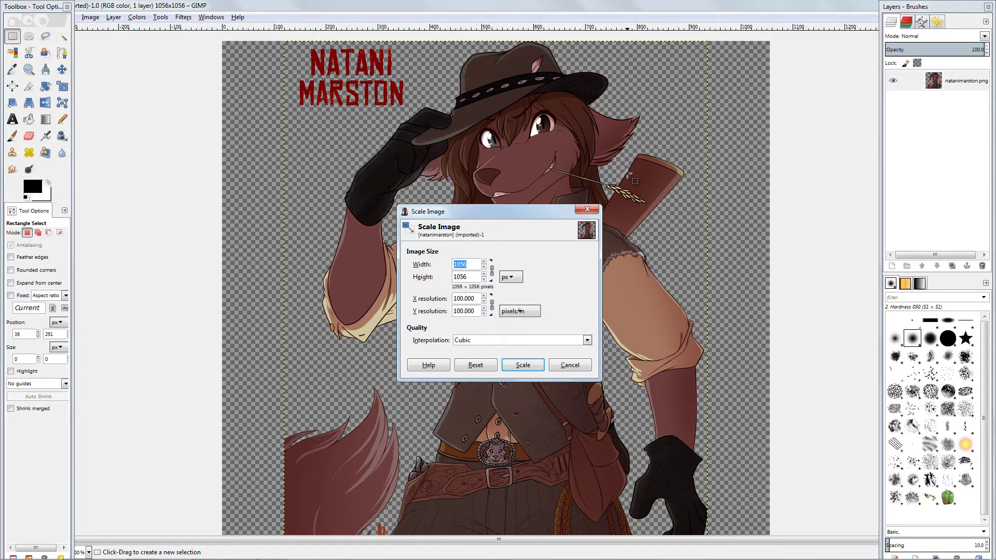
{"action": "type", "text": "512"}
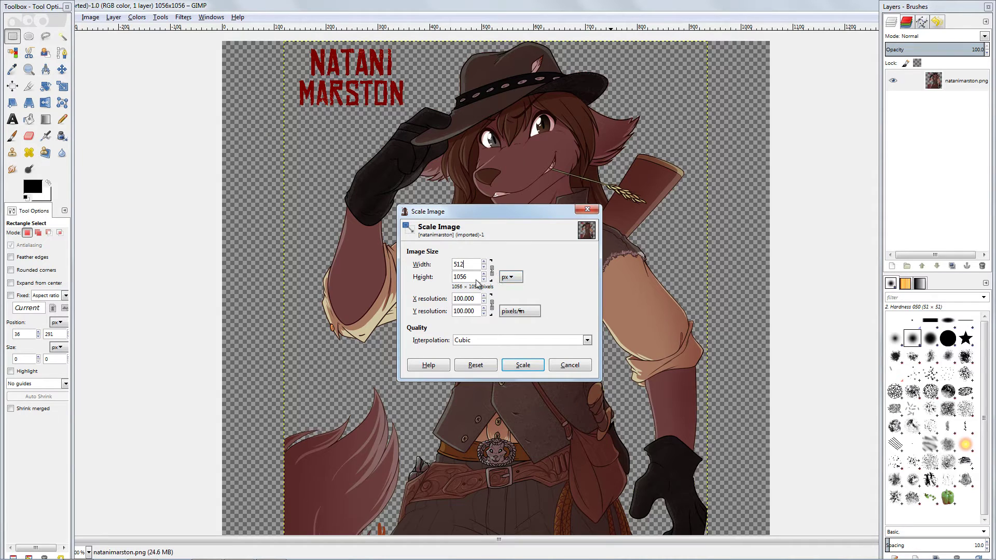
{"action": "key", "text": "Tab"}
{"action": "type", "text": "512"}
{"action": "left_click", "coordinate": [523, 367]}
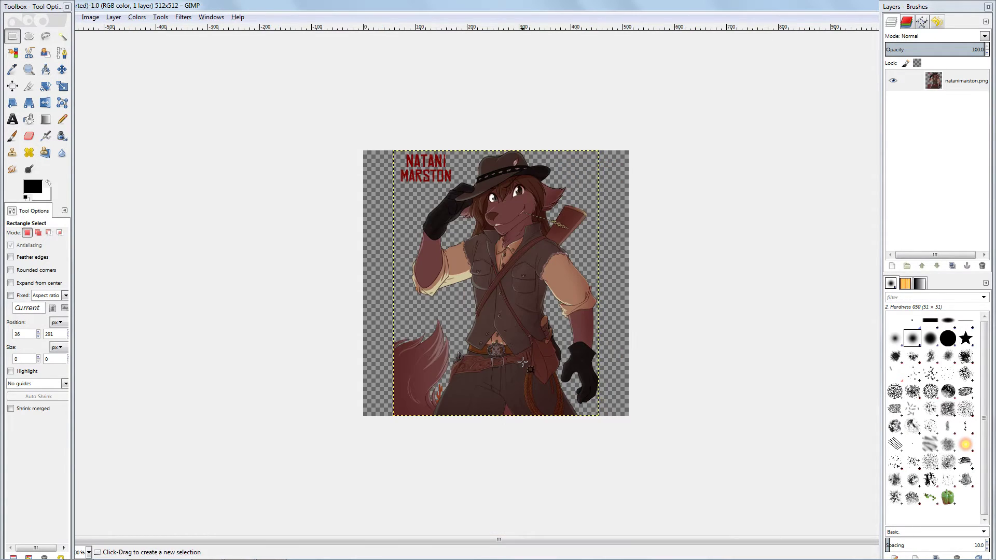
{"action": "left_click", "coordinate": [89, 552]}
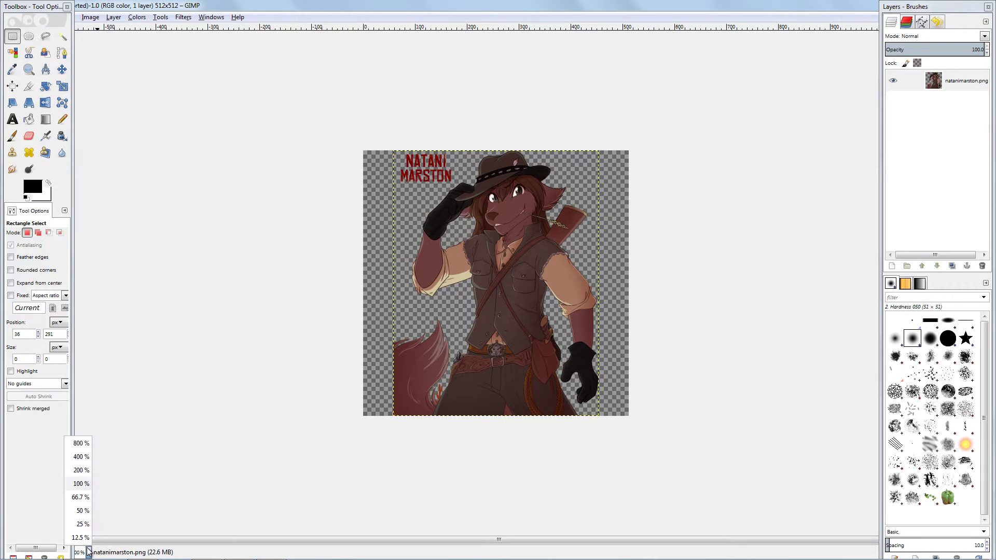
{"action": "left_click", "coordinate": [81, 443]}
{"action": "scroll", "coordinate": [311, 383], "scroll_direction": "up", "scroll_amount": 10}
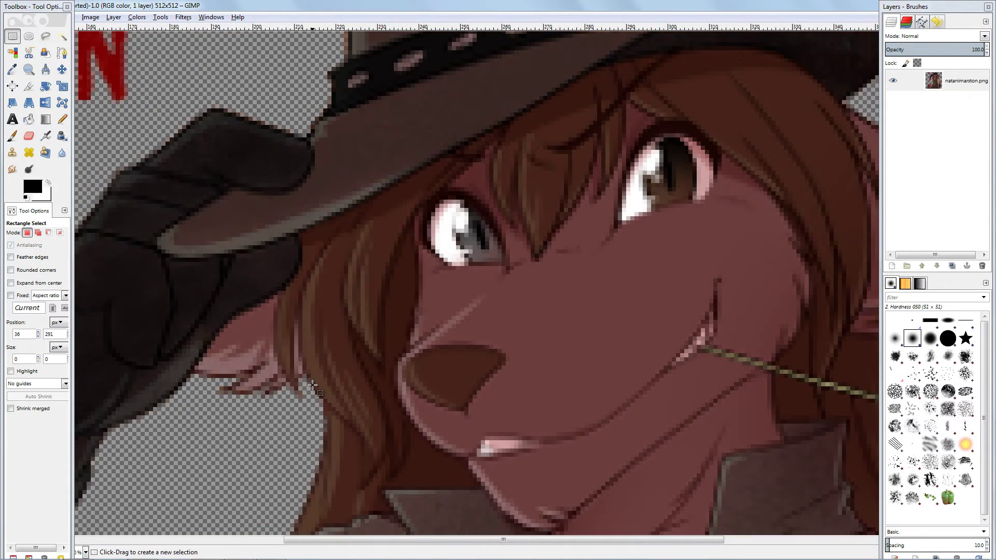
{"action": "scroll", "coordinate": [312, 384], "scroll_direction": "up", "scroll_amount": 5}
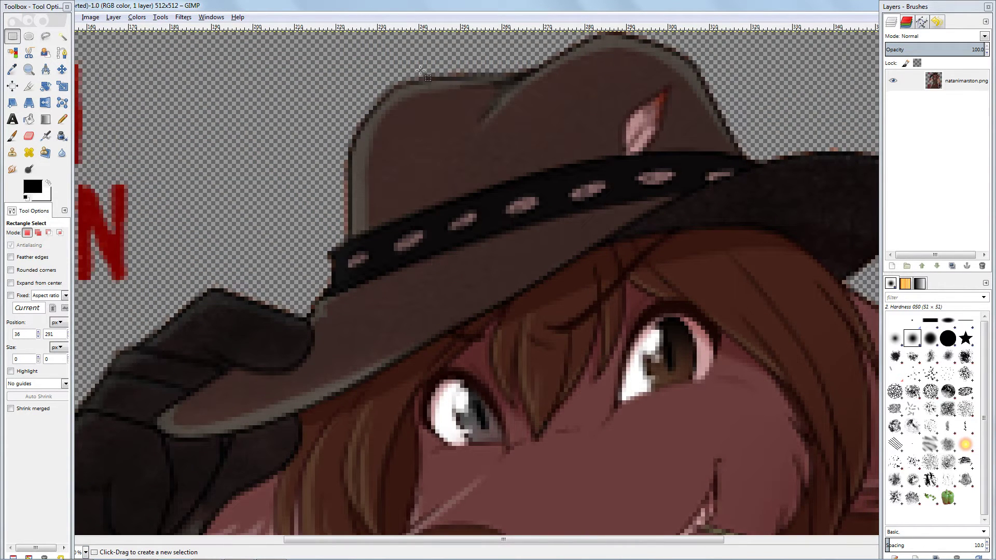
{"action": "left_click", "coordinate": [86, 552]}
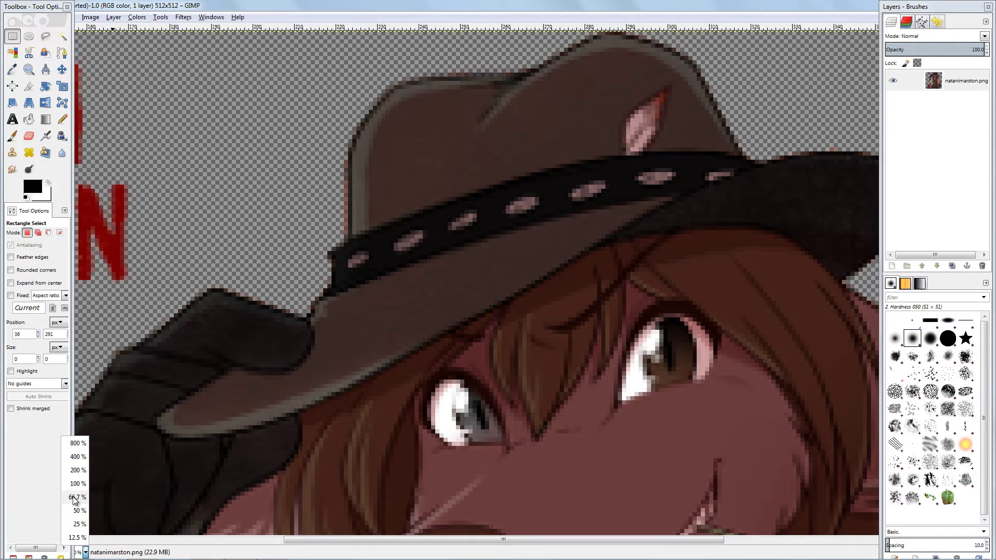
{"action": "left_click", "coordinate": [76, 484]}
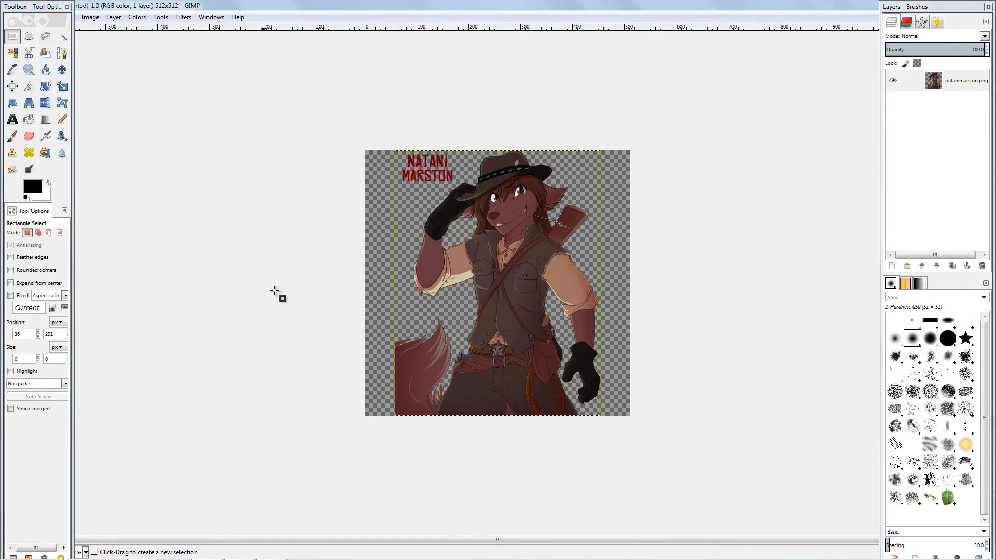
Start an Export As and navigate to the Documents/yt folder.
{"action": "right_click", "coordinate": [261, 178]}
{"action": "mouse_move", "coordinate": [276, 192]}
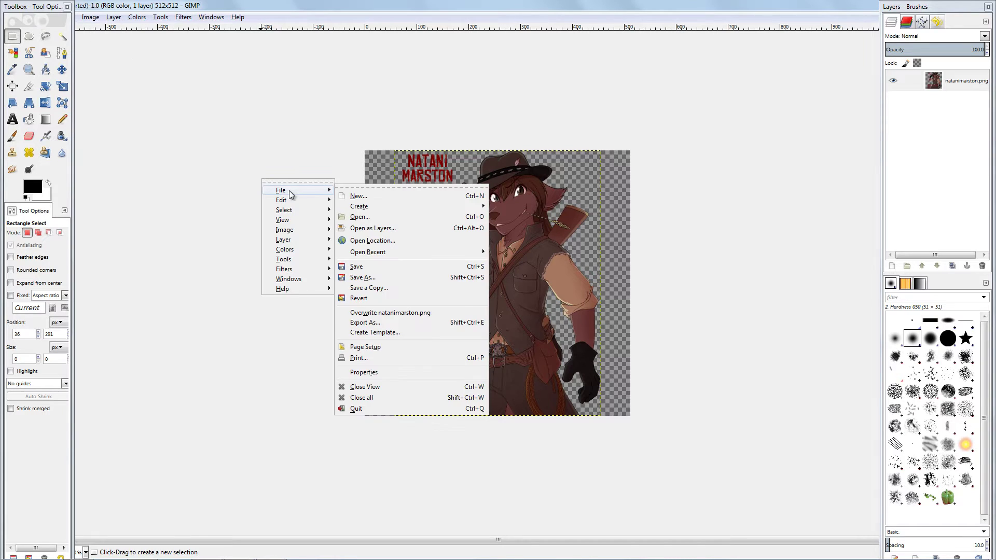
{"action": "left_click", "coordinate": [394, 320]}
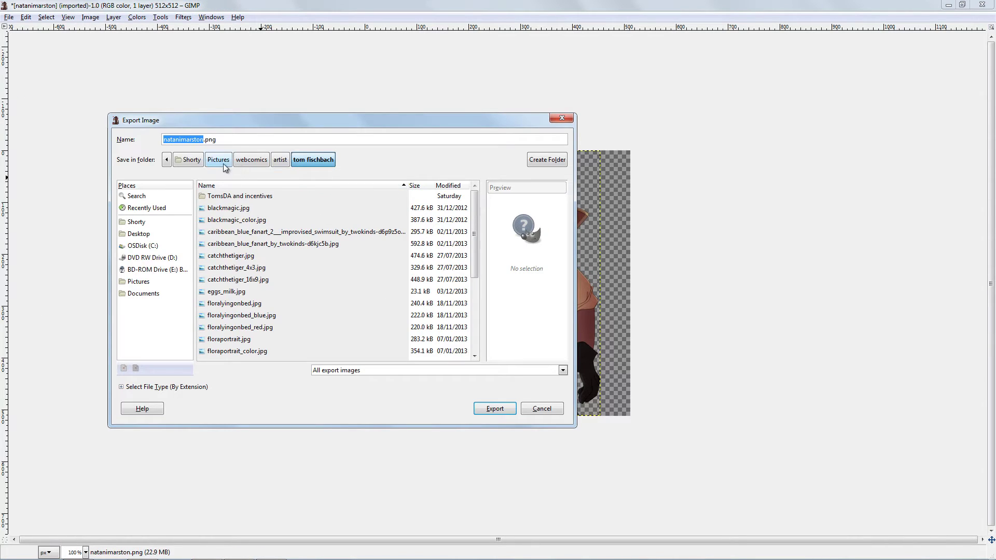
{"action": "left_click", "coordinate": [192, 160]}
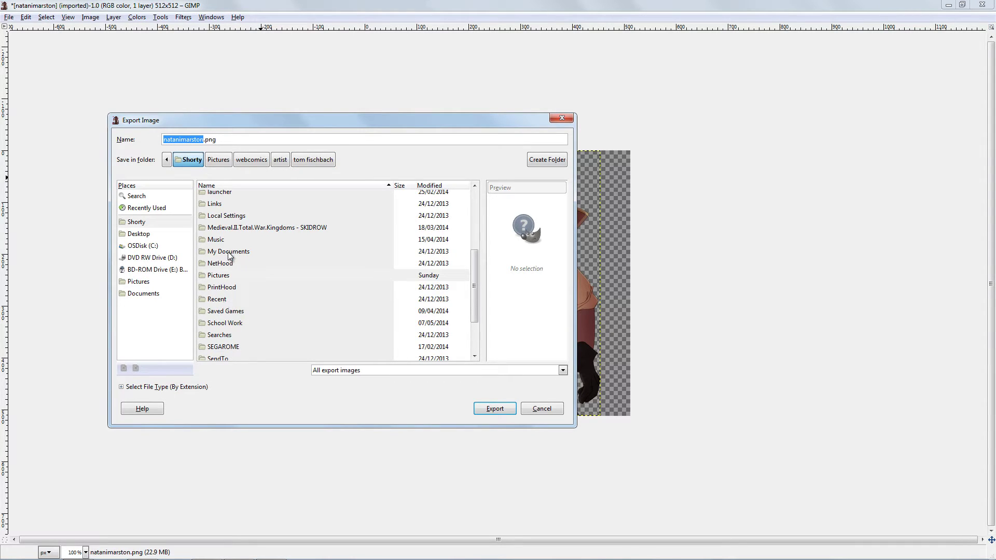
{"action": "scroll", "coordinate": [228, 257], "scroll_direction": "down", "scroll_amount": 1}
{"action": "scroll", "coordinate": [231, 252], "scroll_direction": "up", "scroll_amount": 5}
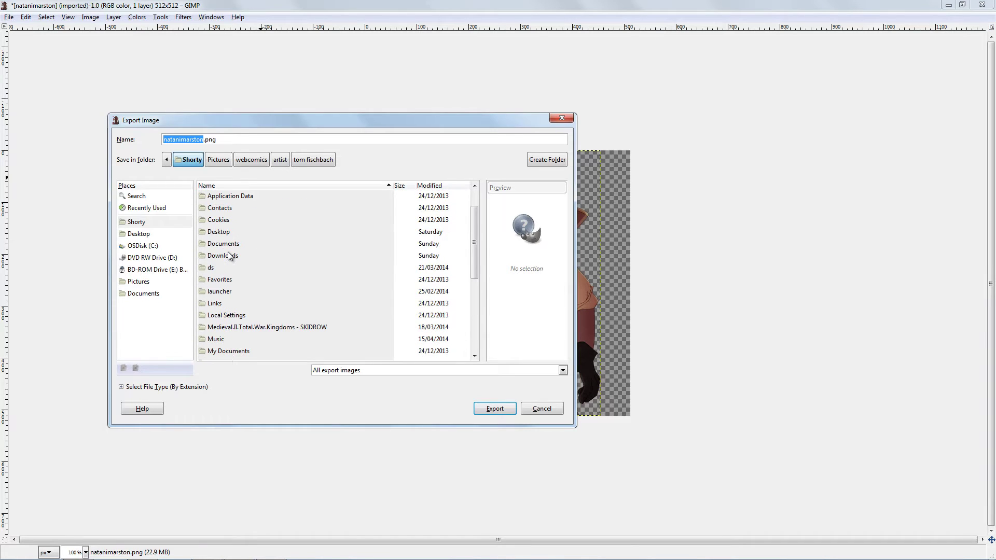
{"action": "double_click", "coordinate": [232, 244]}
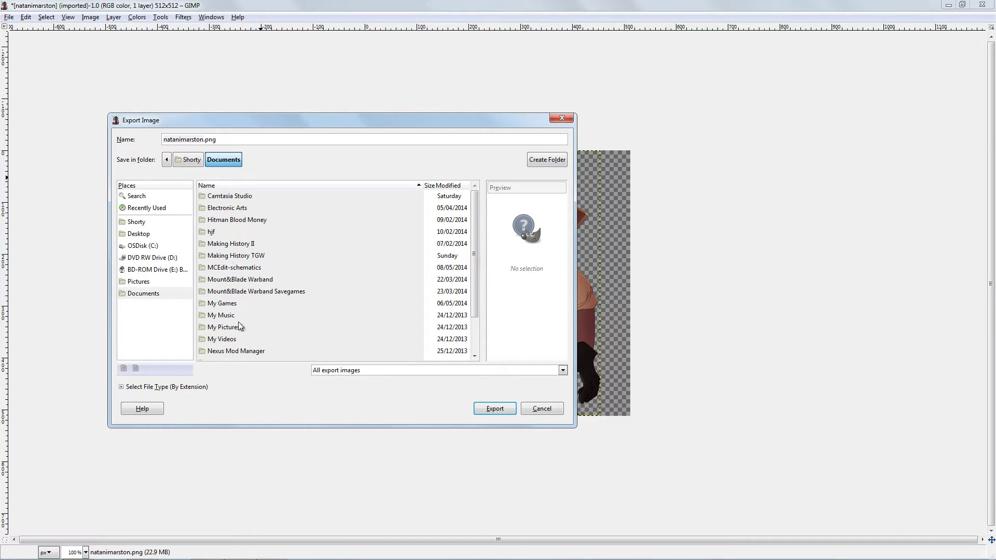
{"action": "scroll", "coordinate": [234, 342], "scroll_direction": "down", "scroll_amount": 3}
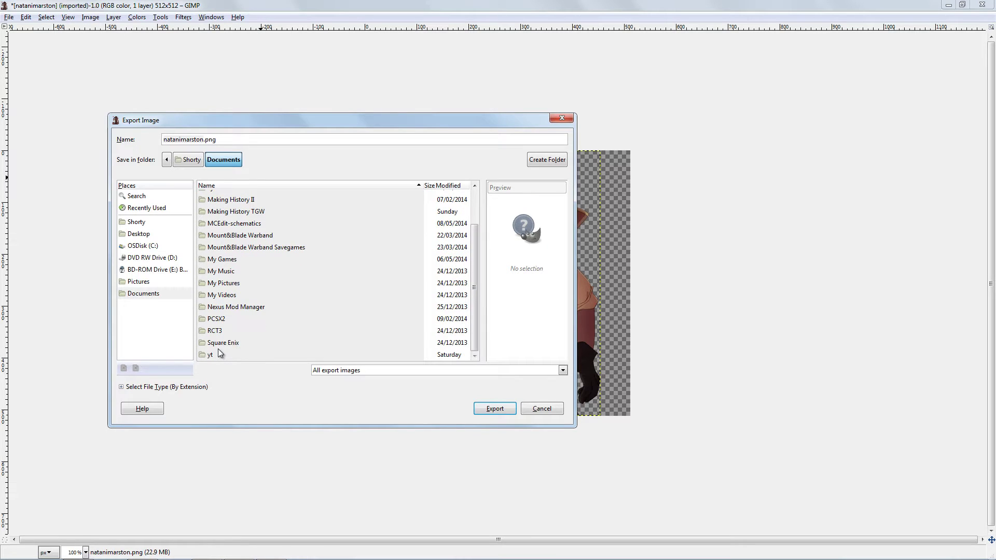
{"action": "double_click", "coordinate": [218, 355]}
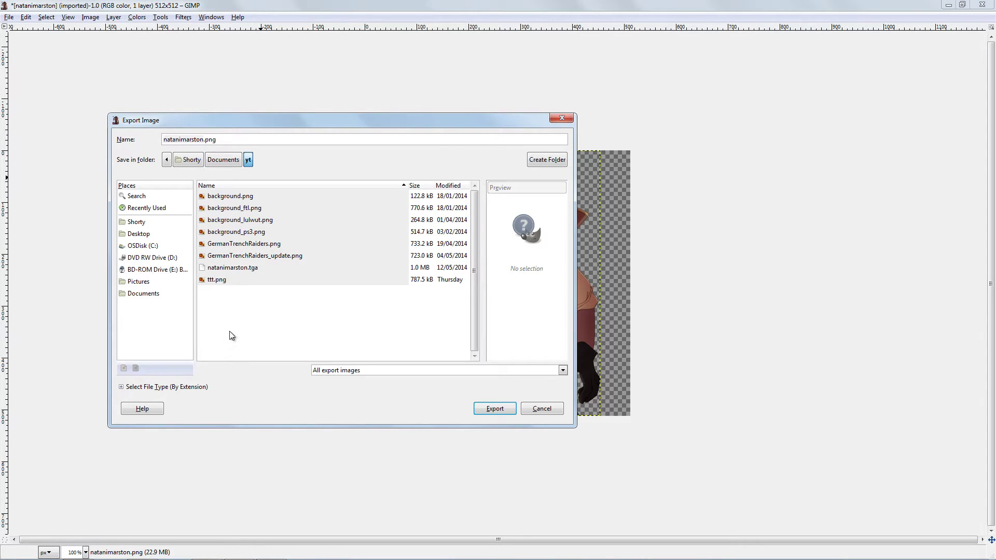
Export as natanimarstonblubfish.tga with RLE compression turned off.
{"action": "left_click", "coordinate": [249, 140]}
{"action": "key", "text": "BackSpace"}
{"action": "key", "text": "BackSpace"}
{"action": "type", "text": "blubfish.tga"}
{"action": "key", "text": "Return"}
{"action": "left_click", "coordinate": [448, 275]}
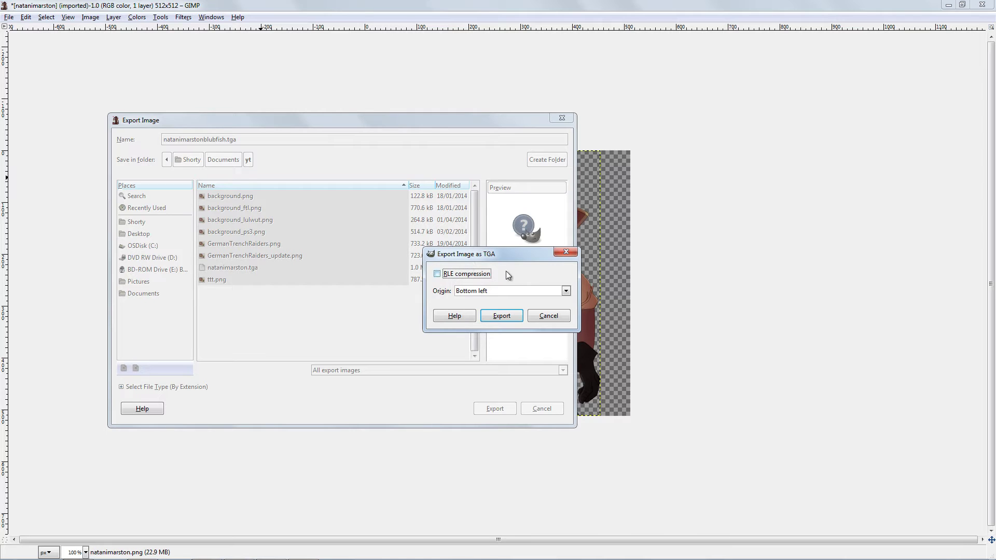
{"action": "left_click", "coordinate": [501, 317]}
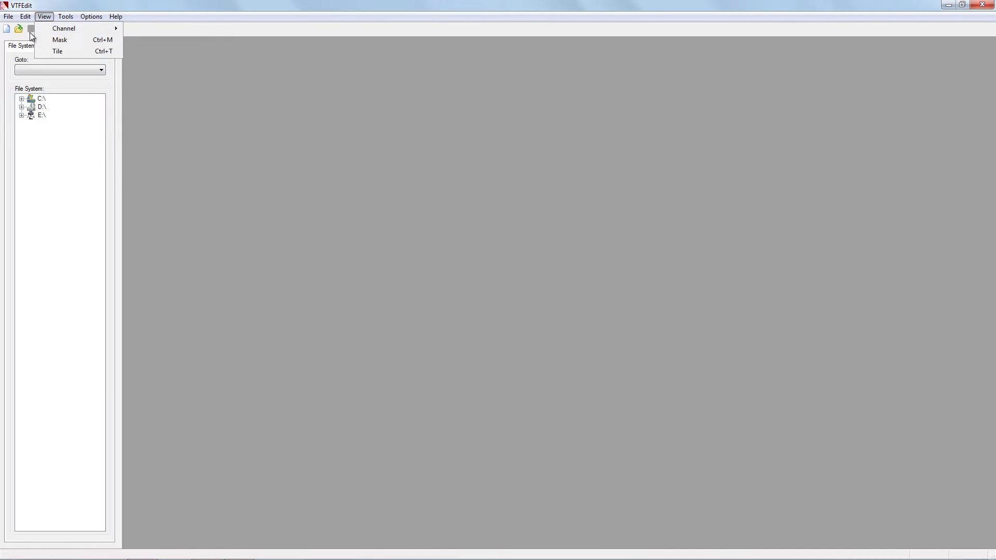
Import natanimarstonblubfish.tga from Documents\yt into VTFEdit.
{"action": "left_click", "coordinate": [16, 43]}
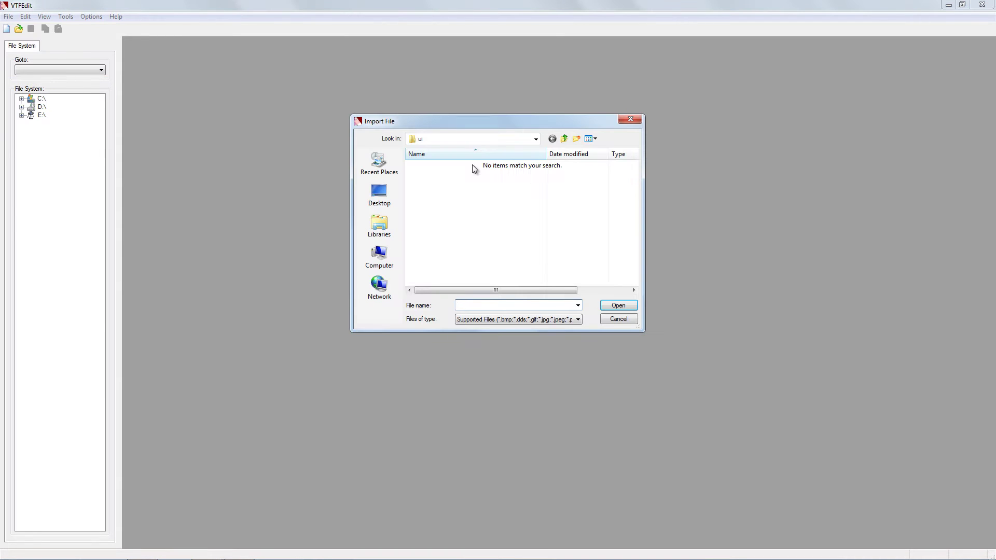
{"action": "left_click", "coordinate": [389, 205]}
{"action": "double_click", "coordinate": [415, 196]}
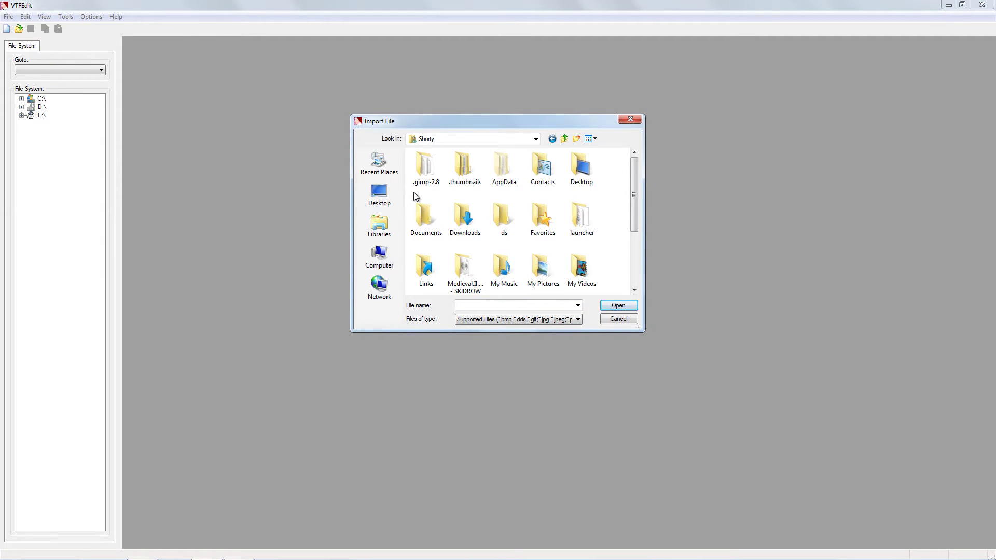
{"action": "double_click", "coordinate": [426, 225]}
{"action": "scroll", "coordinate": [423, 223], "scroll_direction": "down", "scroll_amount": 1}
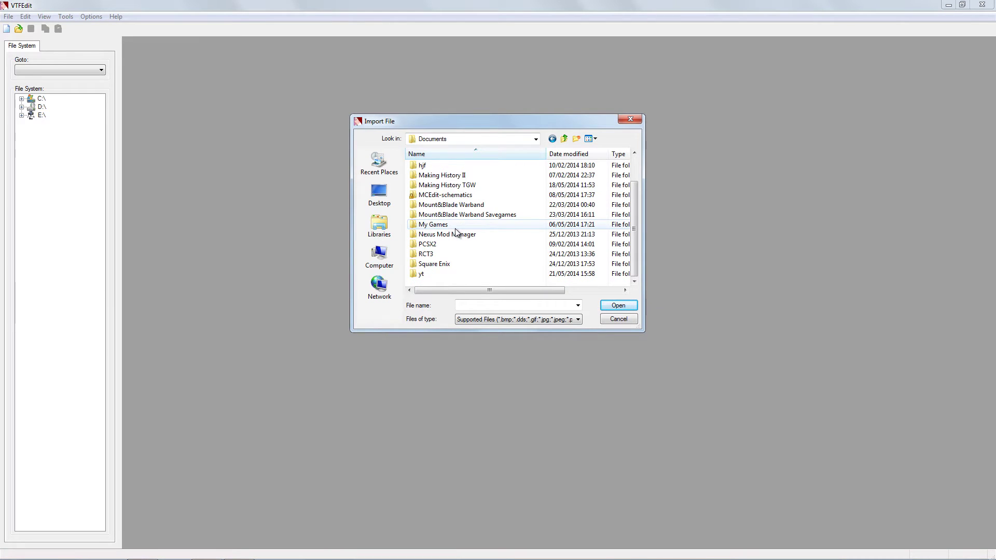
{"action": "double_click", "coordinate": [426, 274]}
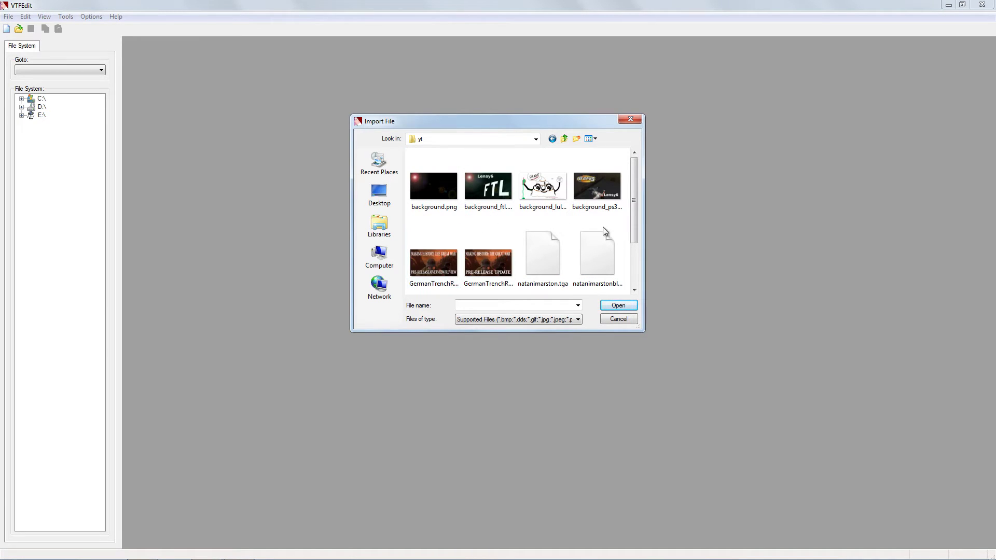
{"action": "double_click", "coordinate": [608, 239]}
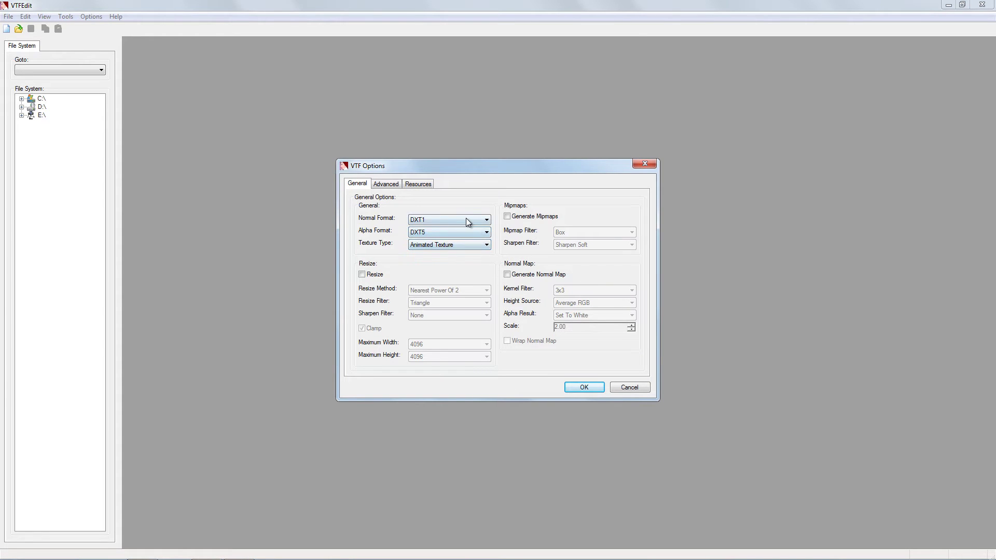
Create the VTF texture with DXT1/DXT5 formats, Animated Texture type and no resizing.
{"action": "left_click", "coordinate": [434, 246]}
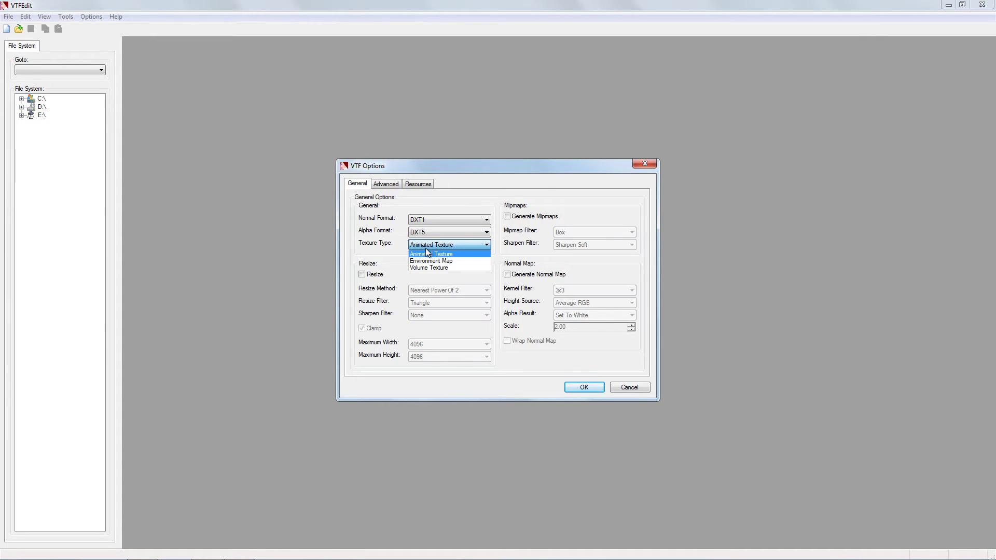
{"action": "left_click", "coordinate": [429, 254]}
{"action": "left_click", "coordinate": [362, 274]}
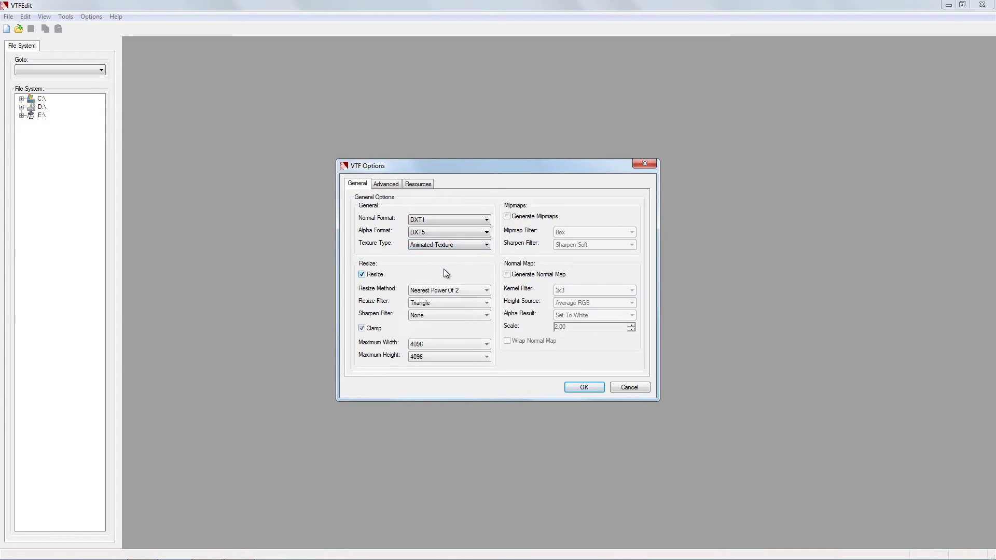
{"action": "left_click", "coordinate": [362, 275]}
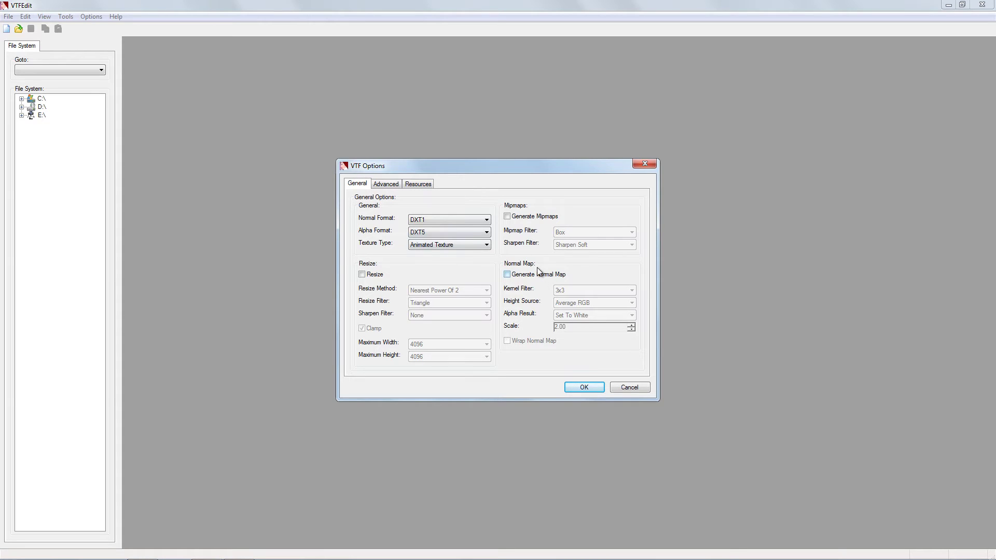
{"action": "left_click", "coordinate": [576, 388]}
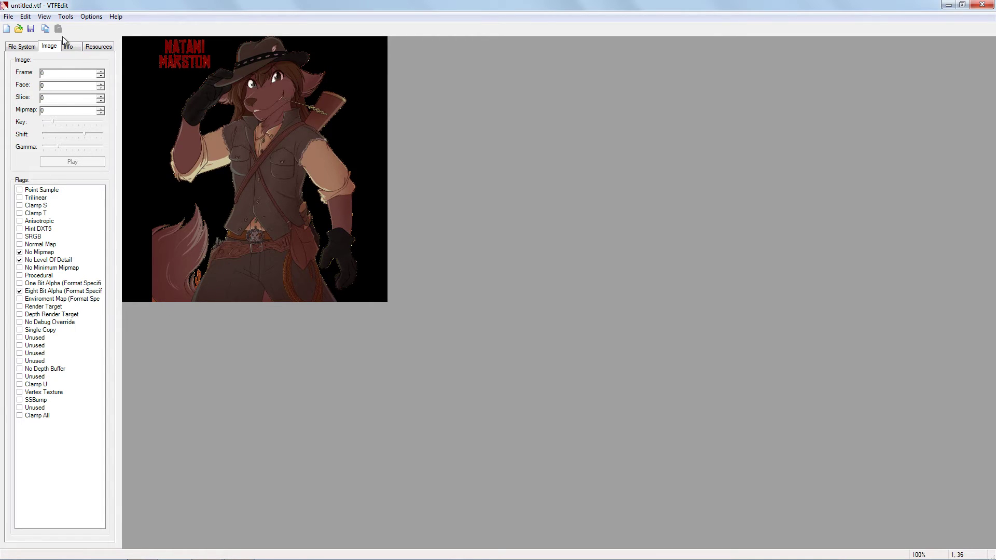
Start saving the texture as a VTF file and browse to the C drive.
{"action": "left_click", "coordinate": [66, 17]}
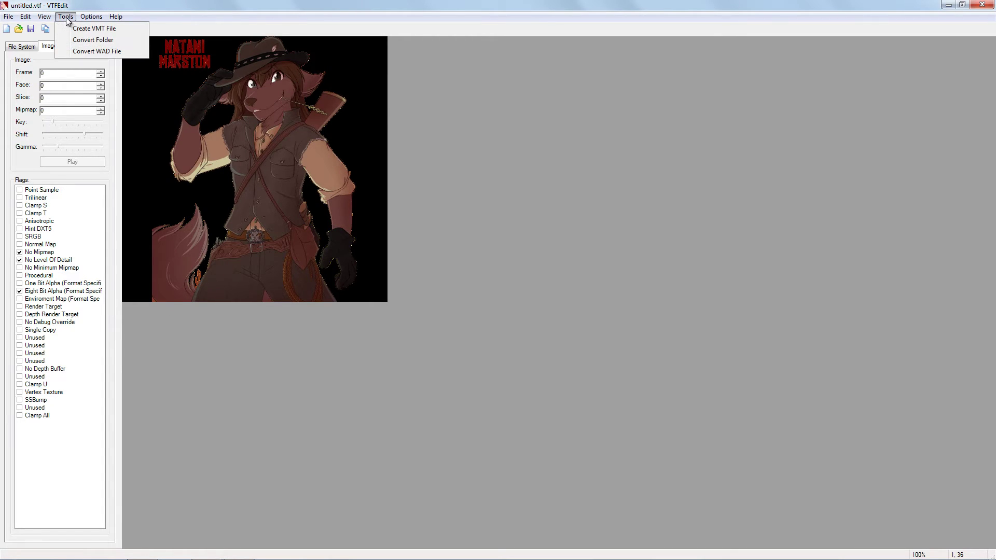
{"action": "left_click", "coordinate": [66, 17]}
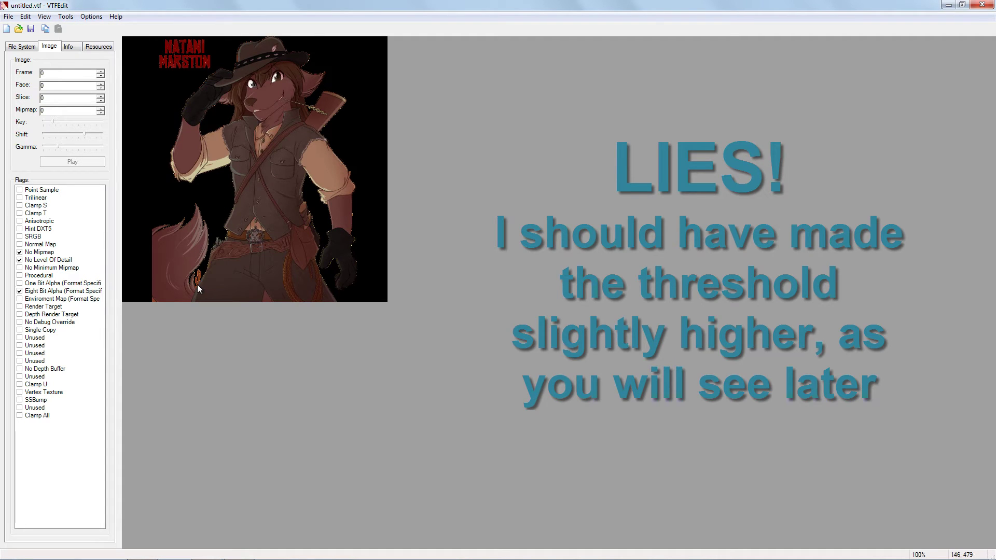
{"action": "left_click", "coordinate": [8, 16]}
{"action": "left_click", "coordinate": [34, 68]}
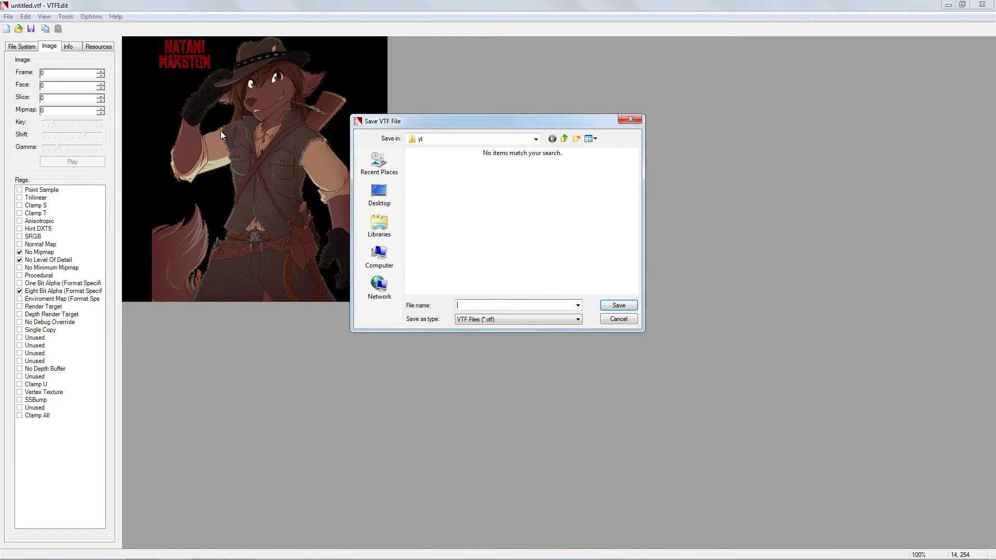
{"action": "left_click", "coordinate": [393, 267]}
{"action": "double_click", "coordinate": [430, 185]}
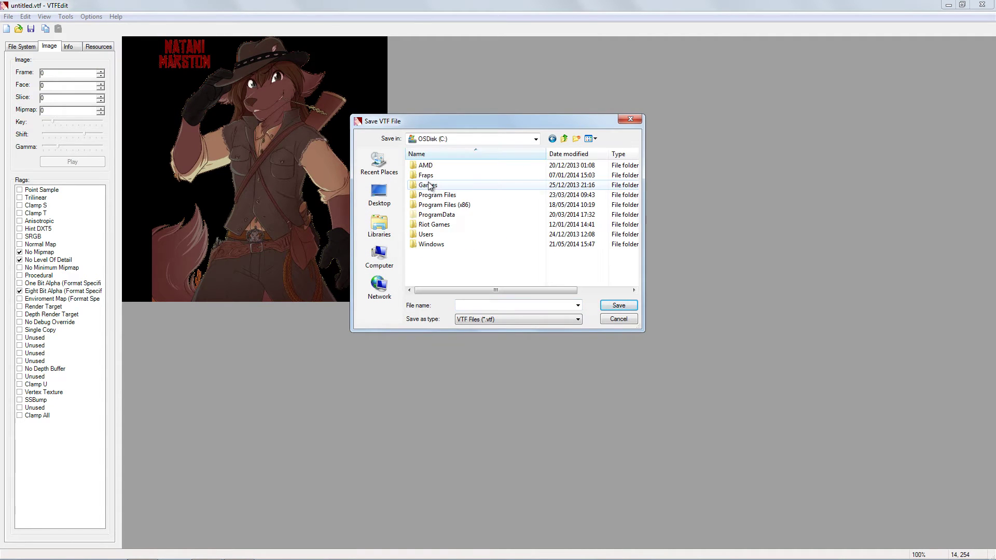
Navigate through Program Files (x86)\Steam\SteamApps\common\GarrysMod into the garrysmod folder.
{"action": "double_click", "coordinate": [489, 206]}
{"action": "scroll", "coordinate": [489, 205], "scroll_direction": "down", "scroll_amount": 9}
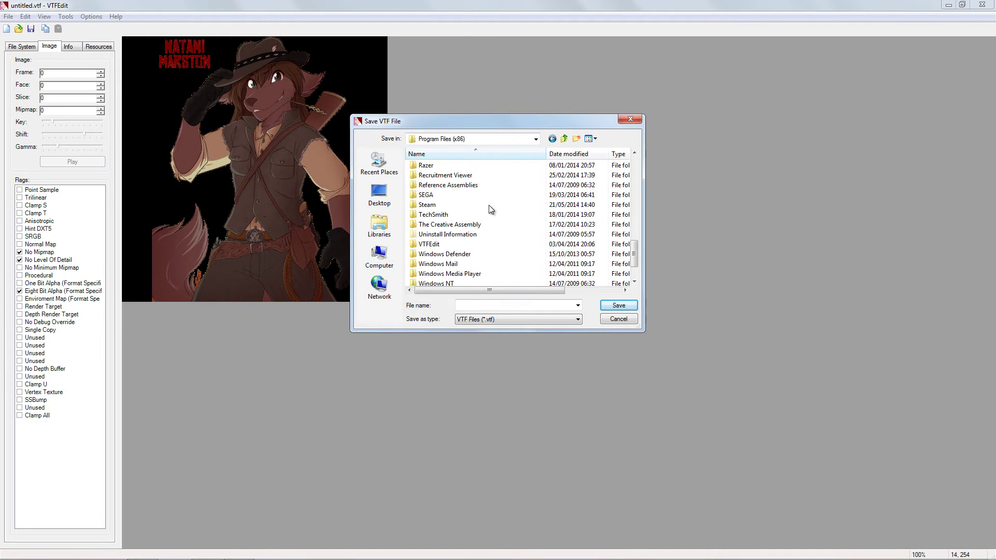
{"action": "double_click", "coordinate": [437, 207]}
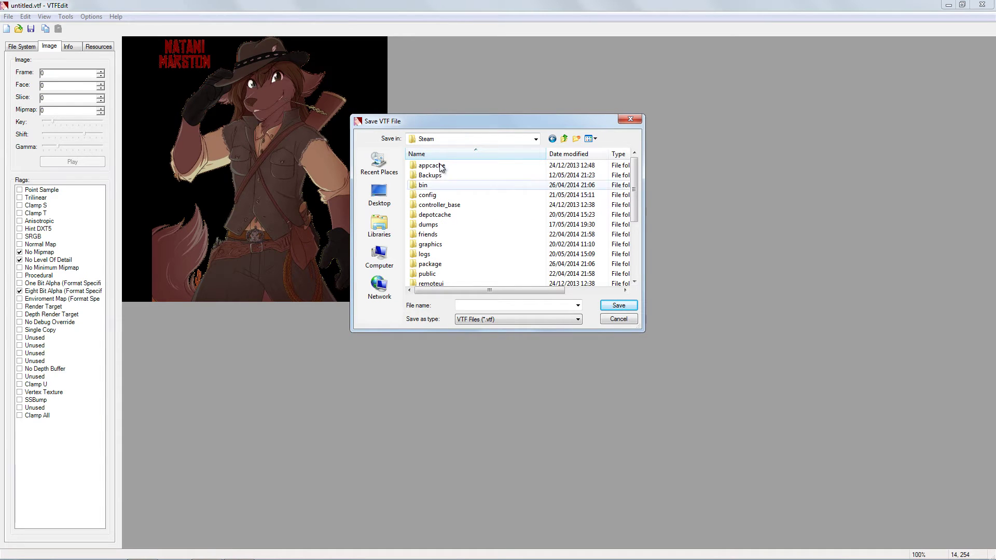
{"action": "scroll", "coordinate": [453, 201], "scroll_direction": "down", "scroll_amount": 2}
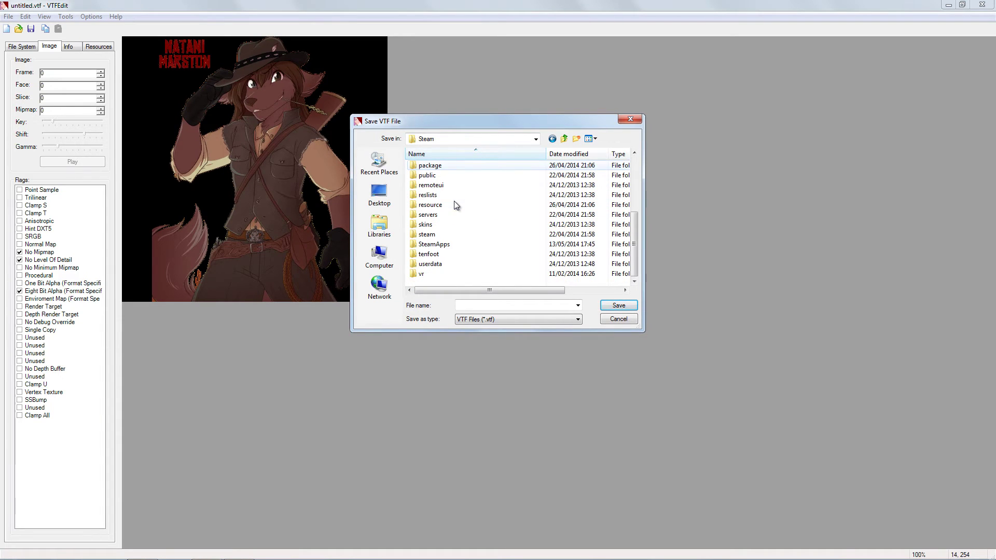
{"action": "double_click", "coordinate": [447, 246]}
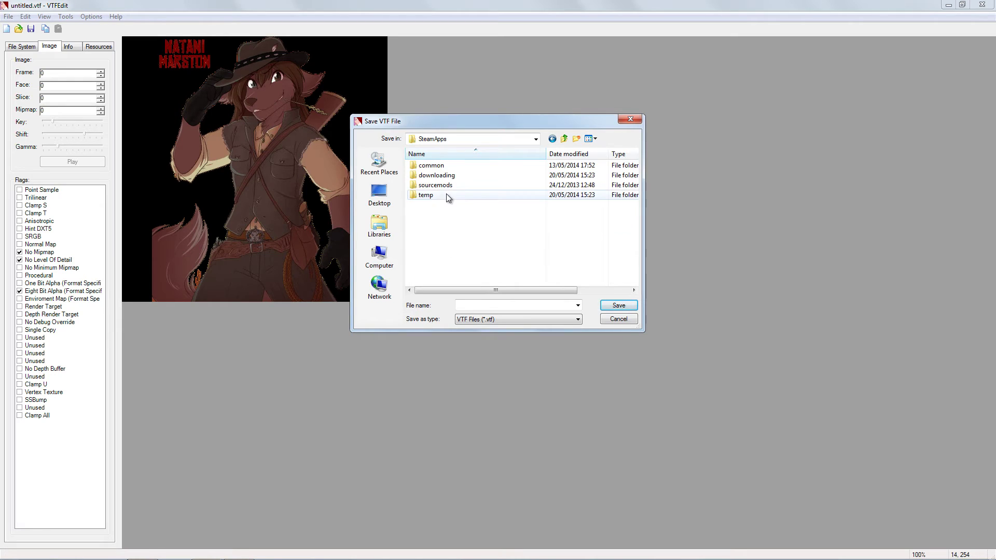
{"action": "double_click", "coordinate": [459, 165]}
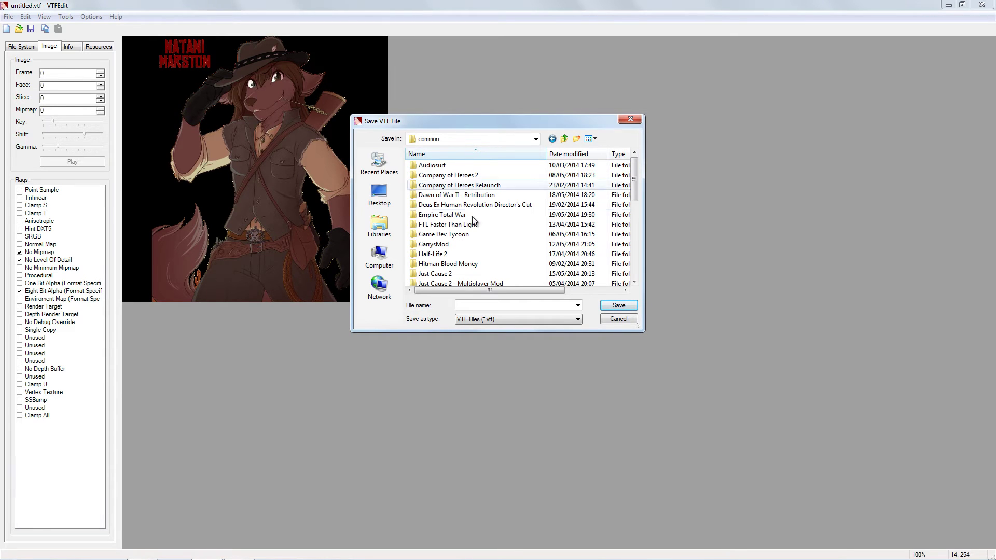
{"action": "double_click", "coordinate": [459, 243]}
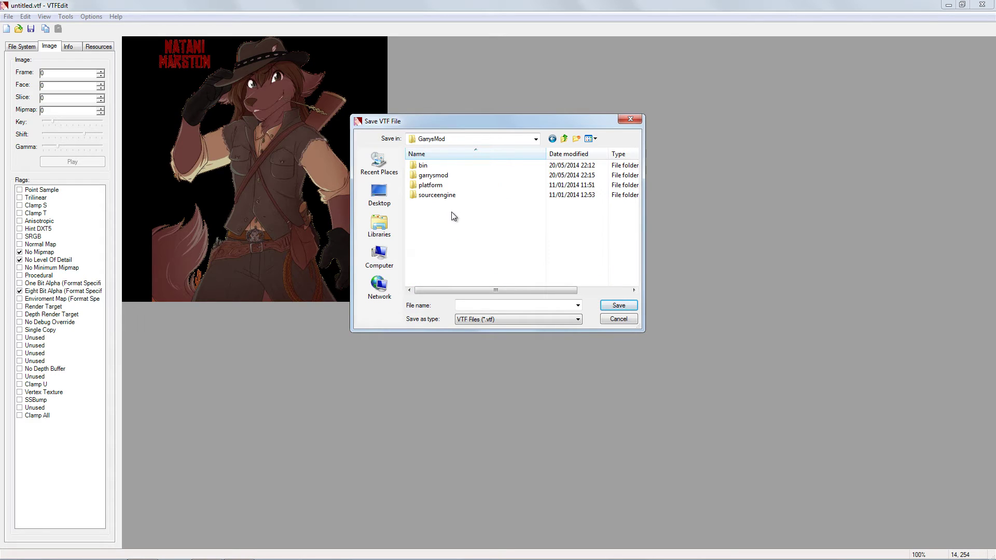
{"action": "double_click", "coordinate": [461, 173]}
Go into materials\vgui\logos and save the texture as tutorialshizzle.vtf.
{"action": "scroll", "coordinate": [478, 222], "scroll_direction": "down", "scroll_amount": 2}
{"action": "scroll", "coordinate": [479, 222], "scroll_direction": "down", "scroll_amount": 1}
{"action": "double_click", "coordinate": [443, 250]}
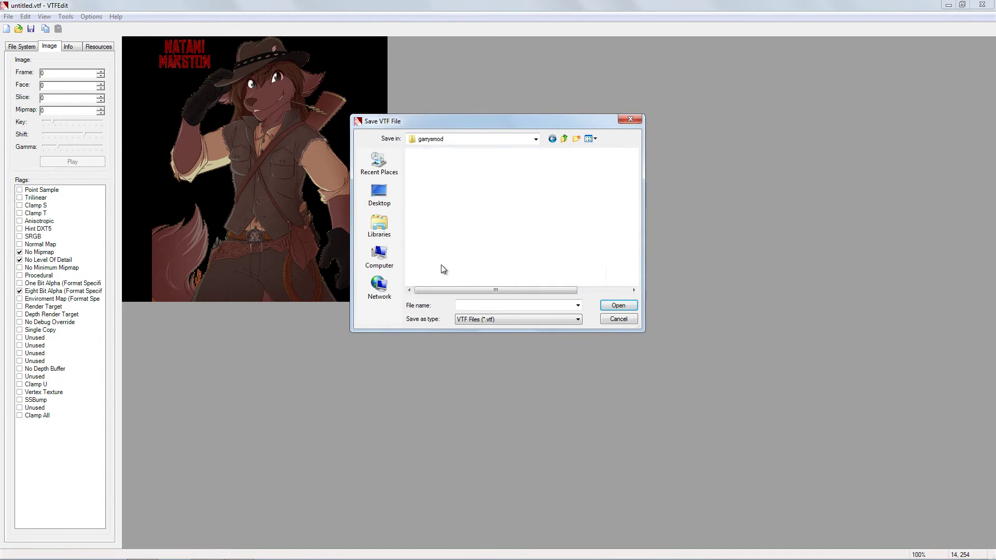
{"action": "double_click", "coordinate": [441, 185]}
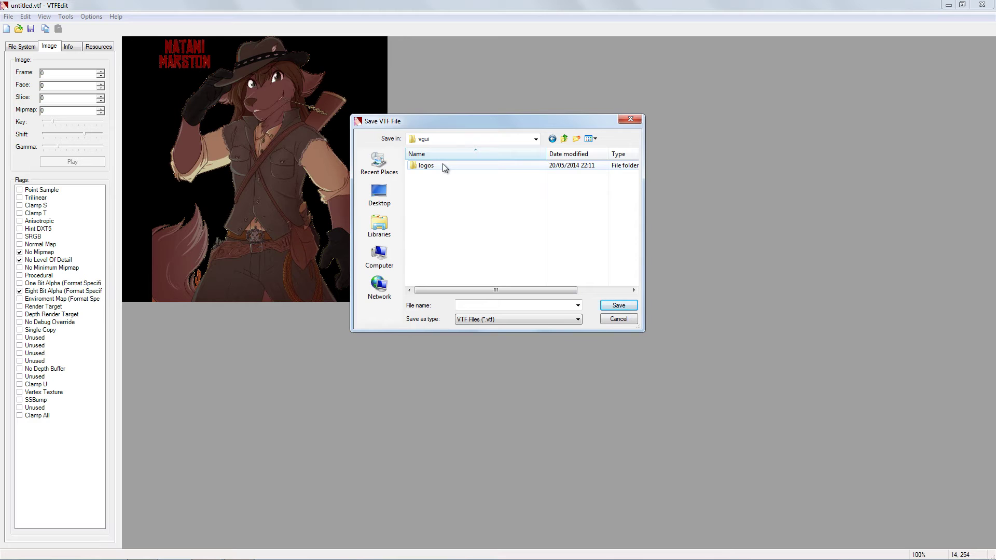
{"action": "double_click", "coordinate": [443, 165]}
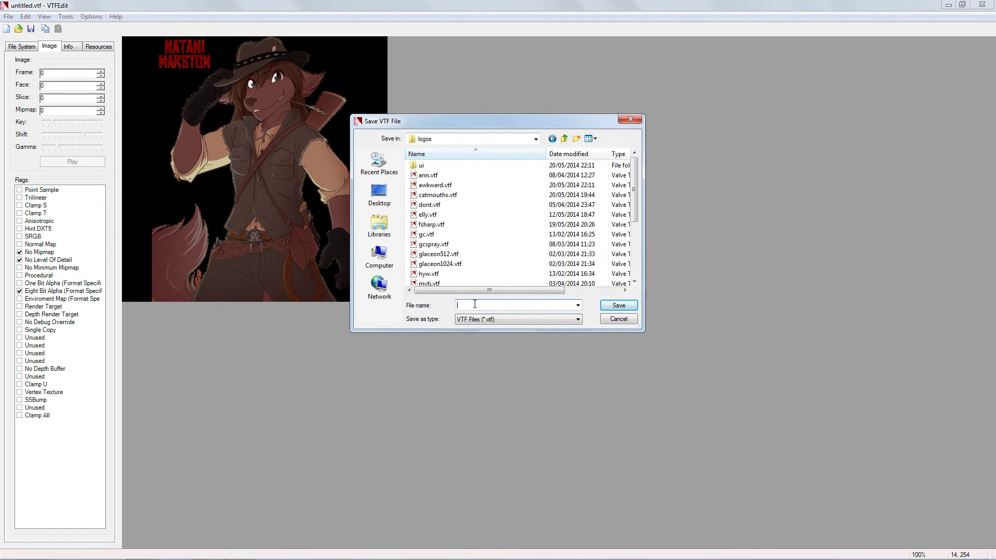
{"action": "type", "text": "tutorialshizzle"}
{"action": "key", "text": "Return"}
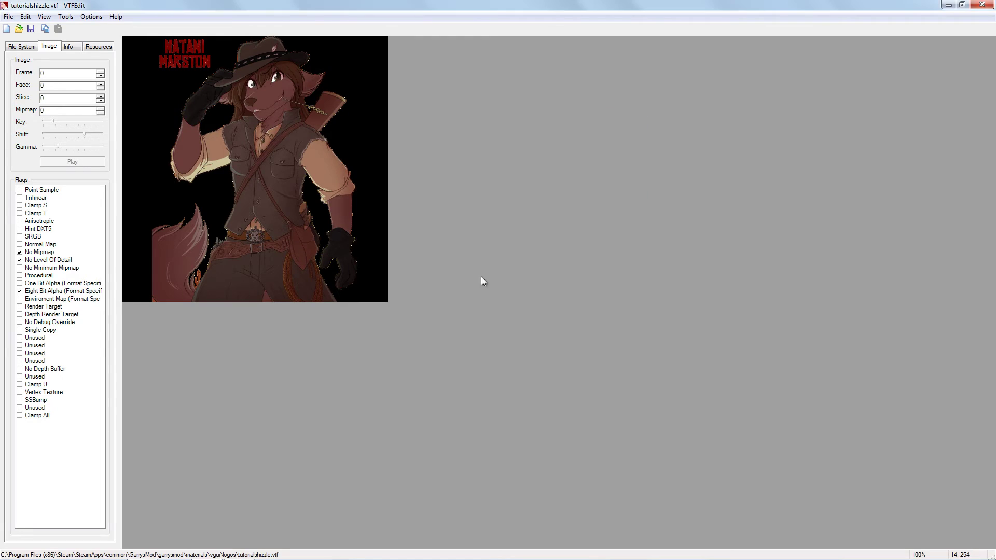
Generate a VMT with base texture vgui/logos/tutorialshizzle and save it as tutorialshizzle.vmt in logos.
{"action": "left_click", "coordinate": [66, 16]}
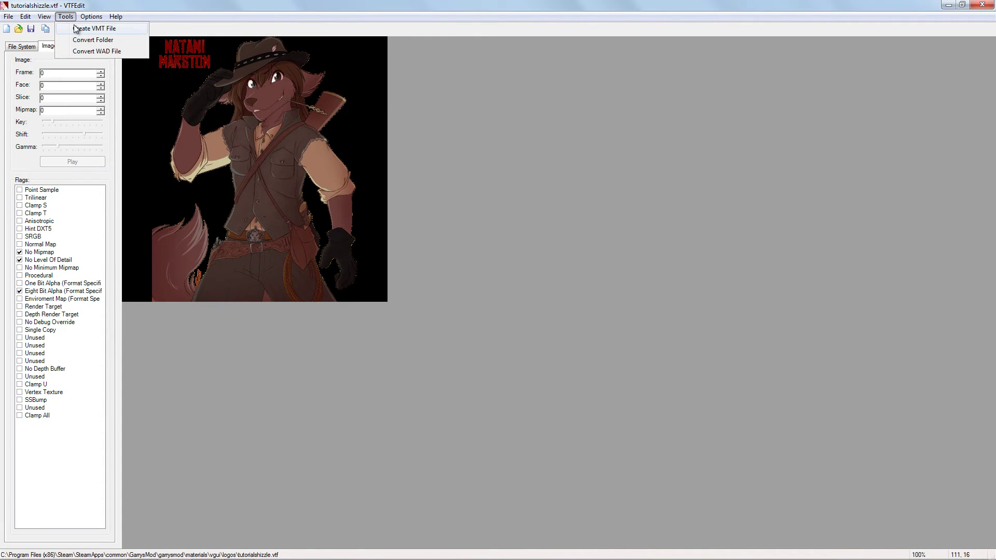
{"action": "left_click", "coordinate": [74, 29]}
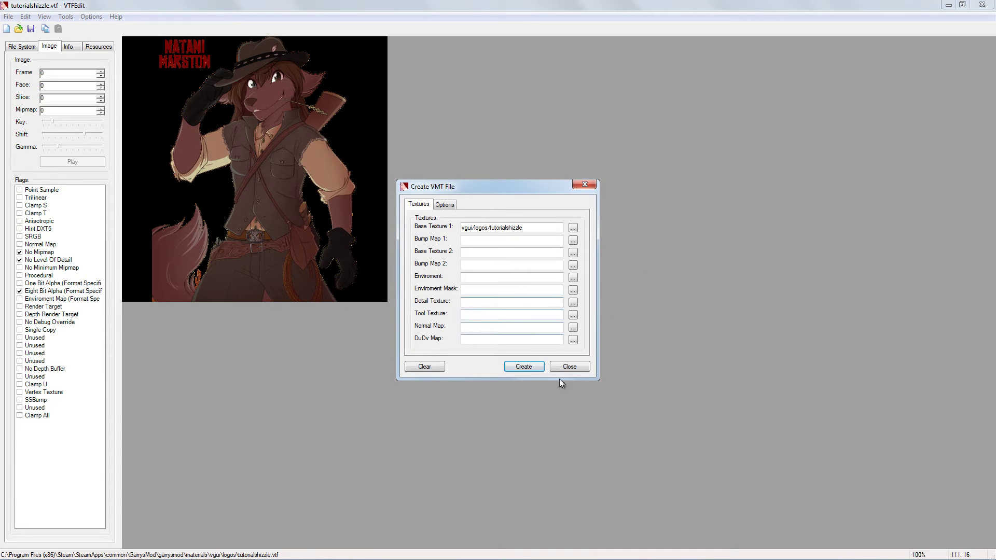
{"action": "left_click", "coordinate": [578, 367]}
{"action": "left_click", "coordinate": [65, 17]}
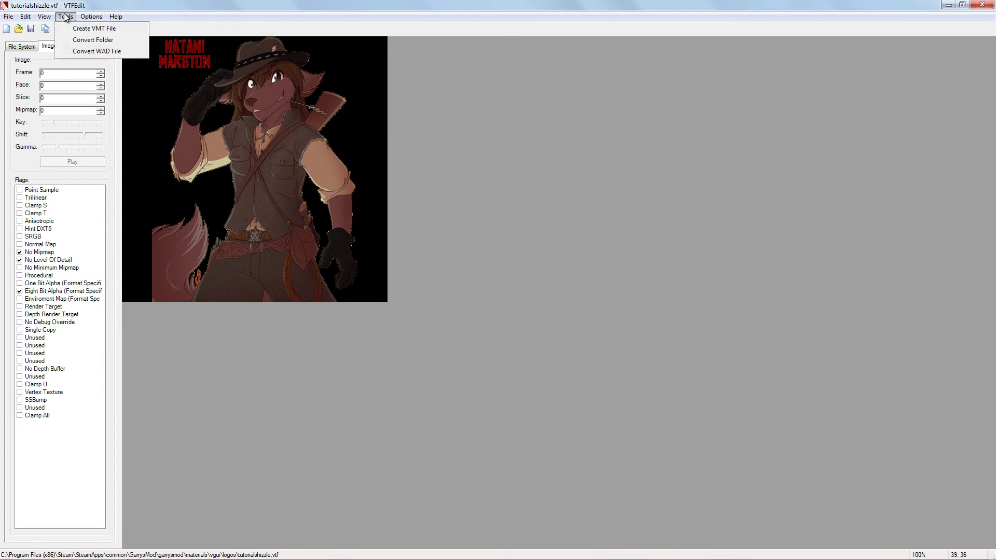
{"action": "left_click", "coordinate": [74, 29]}
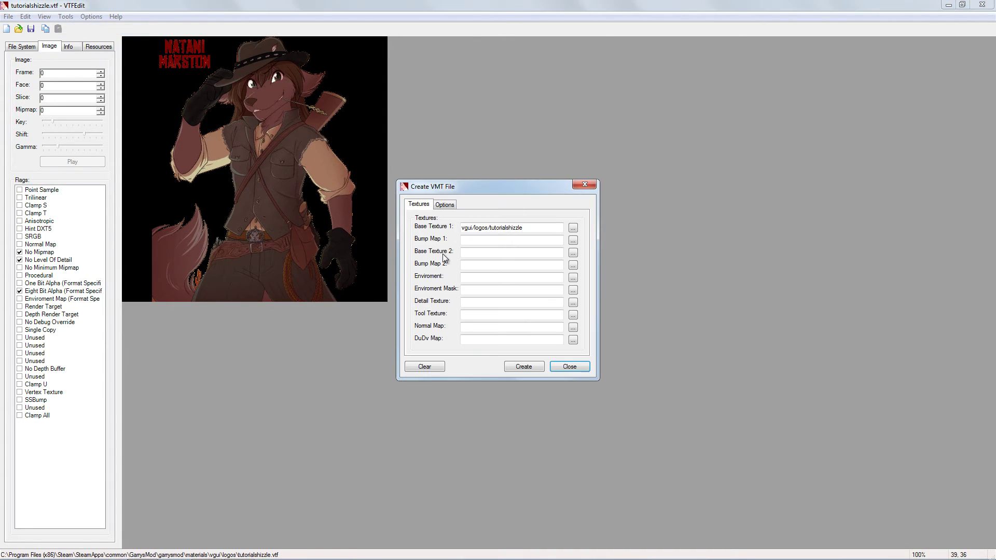
{"action": "left_click", "coordinate": [532, 366]}
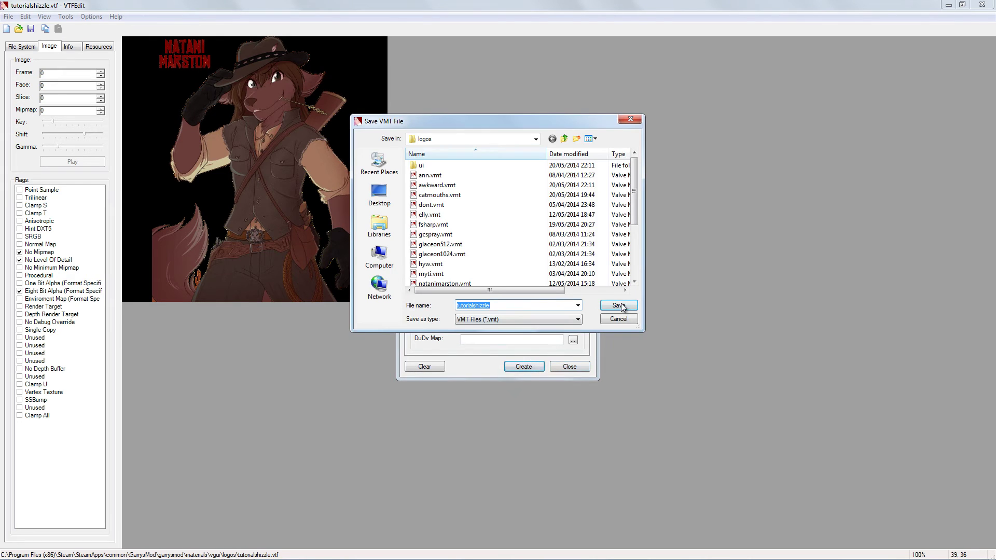
{"action": "left_click", "coordinate": [609, 304]}
{"action": "left_click", "coordinate": [525, 367]}
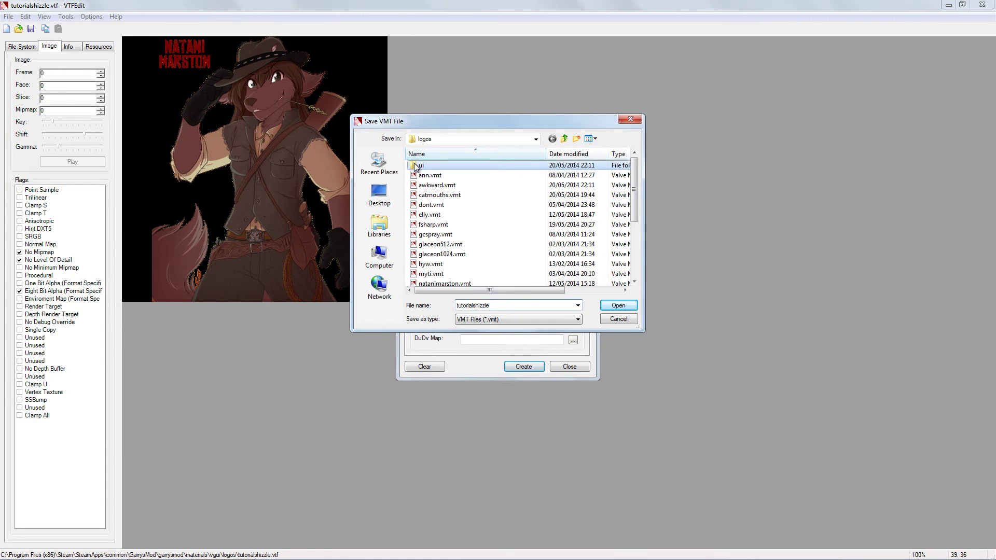
{"action": "left_click", "coordinate": [610, 306]}
{"action": "left_click", "coordinate": [568, 364]}
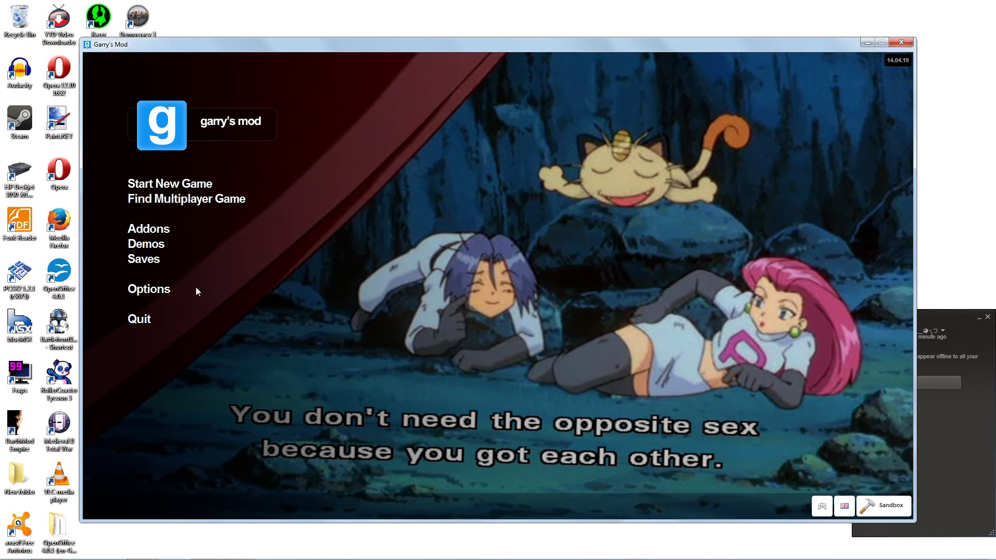
Import tutorialshizzle.vtf from garrysmod\materials\vgui\logos as the multiplayer spray image.
{"action": "left_click", "coordinate": [168, 291]}
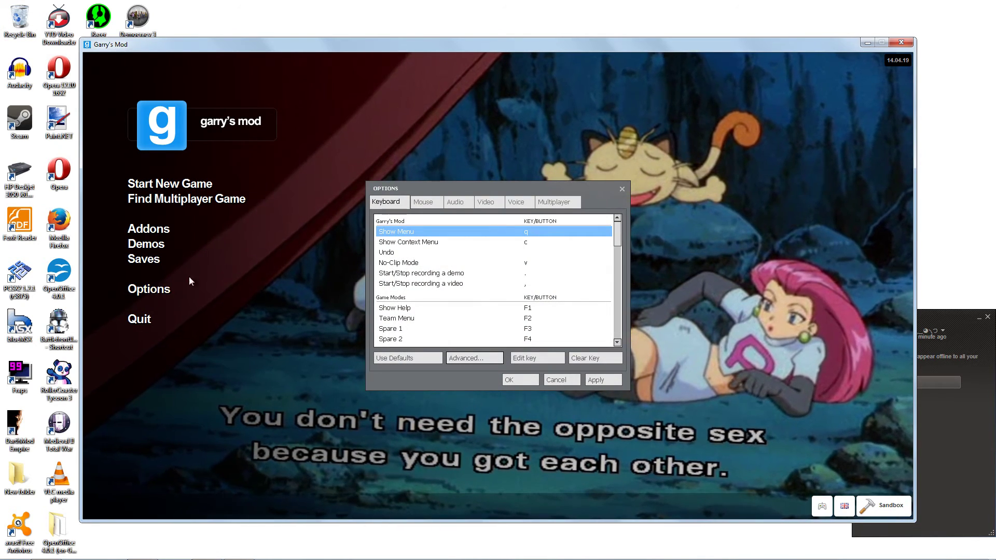
{"action": "left_click", "coordinate": [564, 202]}
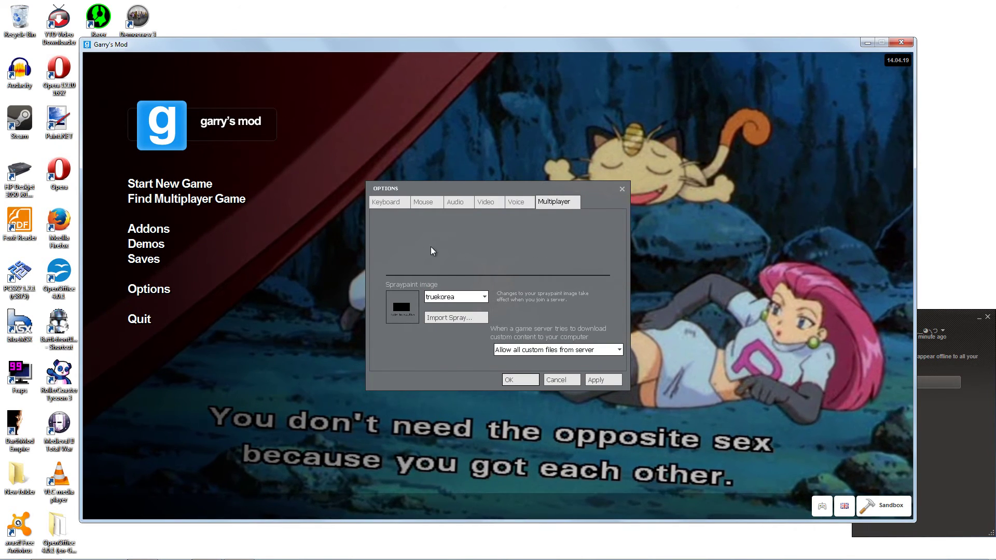
{"action": "left_click", "coordinate": [427, 317]}
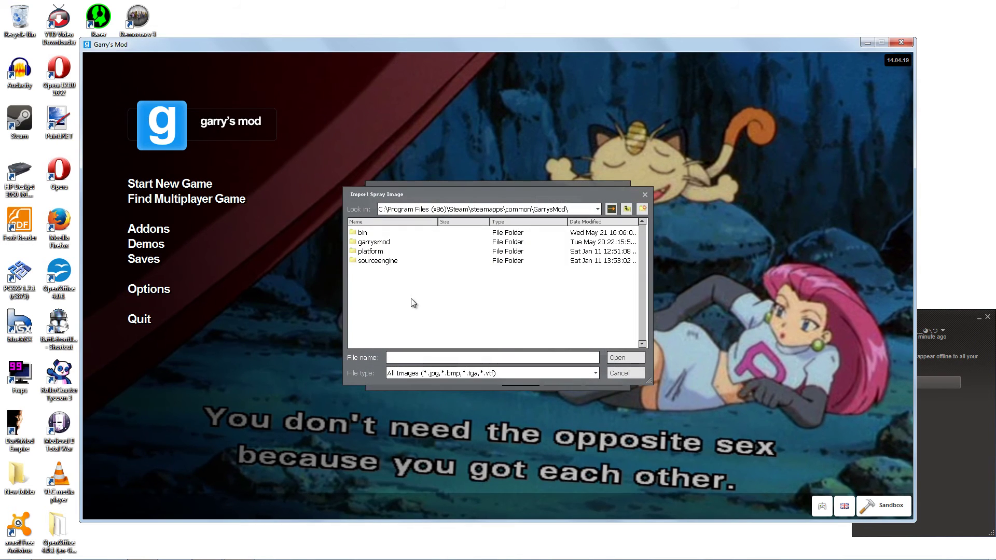
{"action": "double_click", "coordinate": [382, 243]}
{"action": "scroll", "coordinate": [385, 284], "scroll_direction": "down", "scroll_amount": 3}
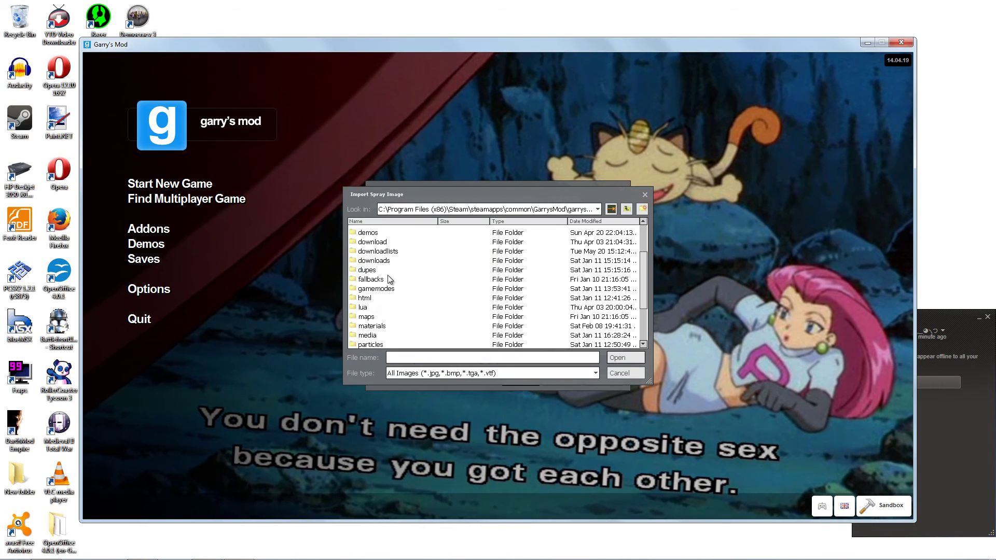
{"action": "double_click", "coordinate": [371, 298]}
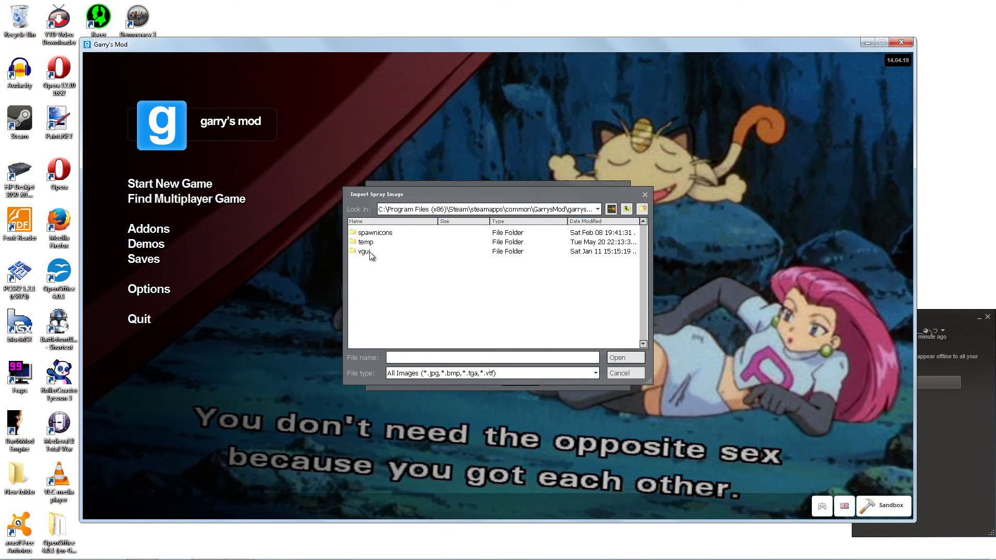
{"action": "double_click", "coordinate": [371, 252]}
{"action": "double_click", "coordinate": [375, 234]}
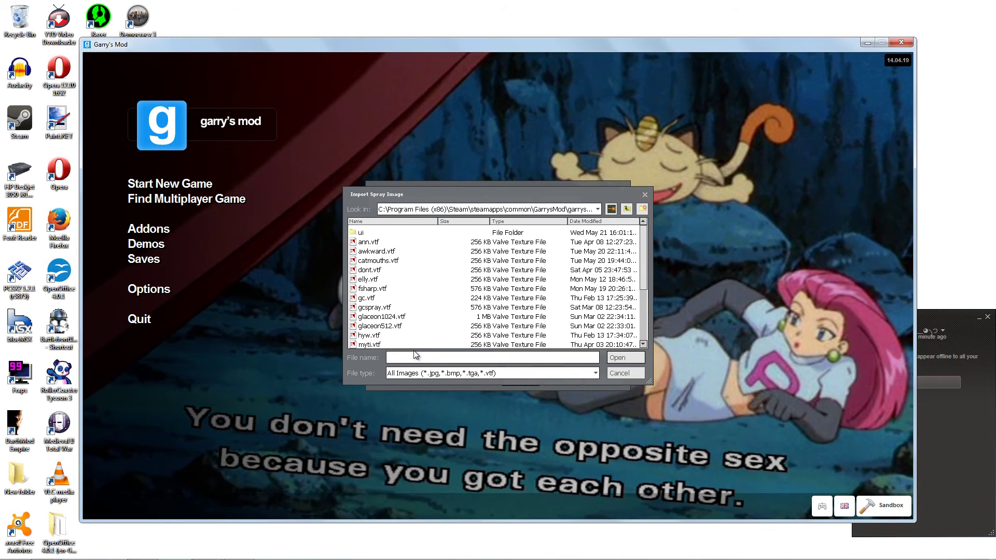
{"action": "scroll", "coordinate": [424, 335], "scroll_direction": "down", "scroll_amount": 4}
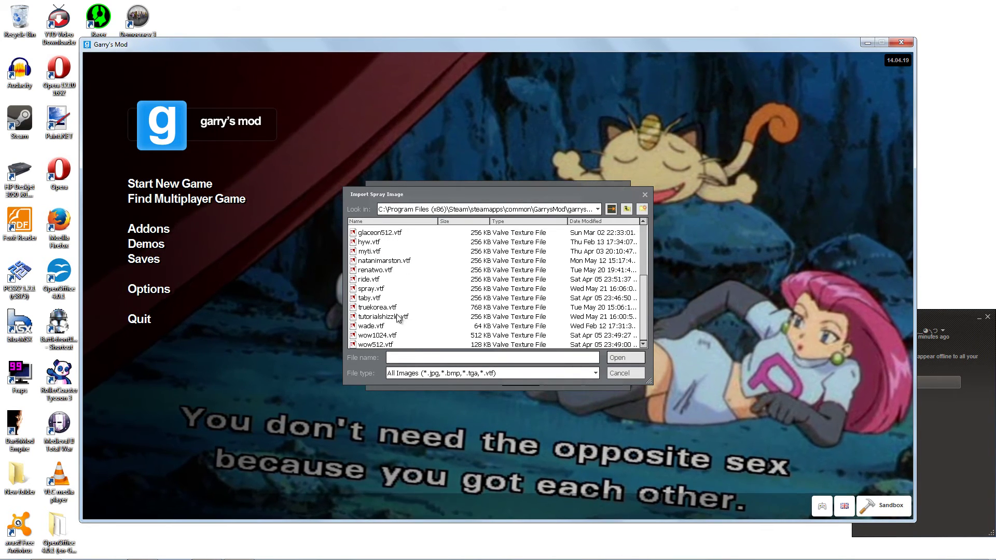
{"action": "double_click", "coordinate": [383, 316]}
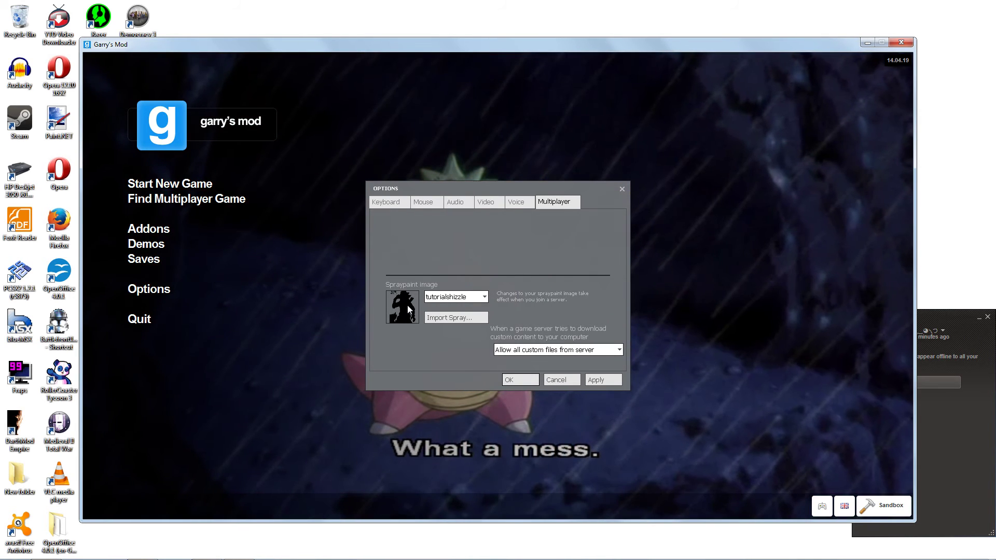
Select tutorialshizzle as the spraypaint image, apply it and close the options.
{"action": "left_click", "coordinate": [457, 296]}
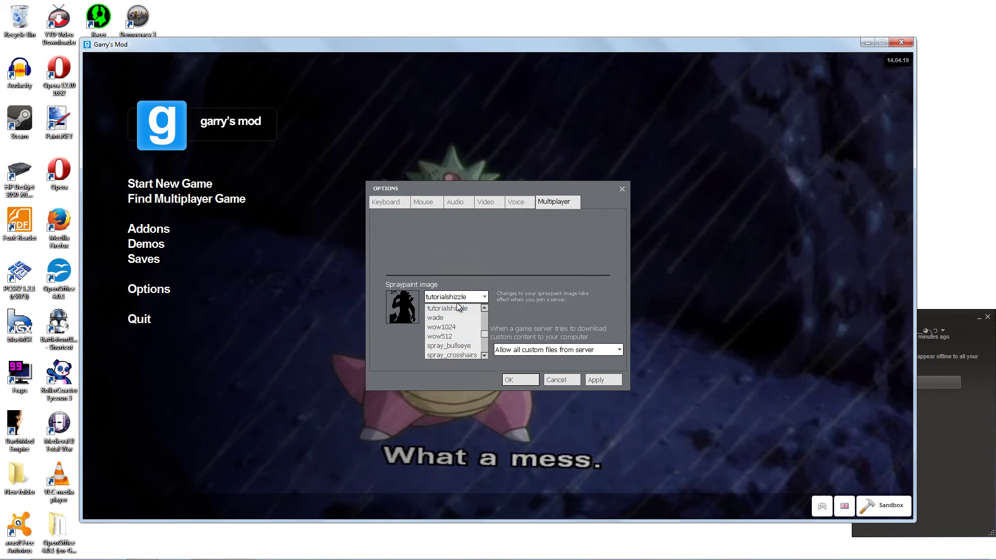
{"action": "left_click", "coordinate": [445, 312]}
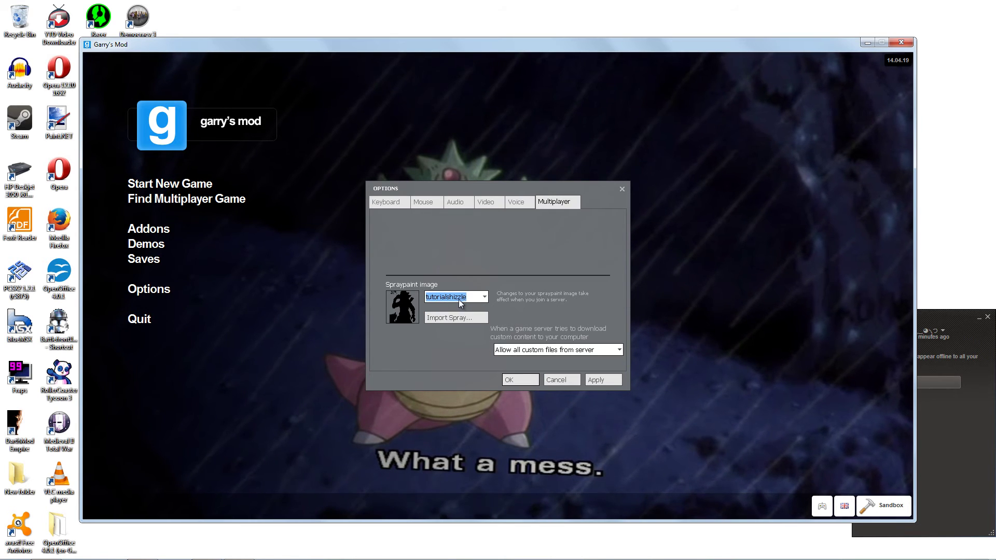
{"action": "left_click", "coordinate": [605, 380]}
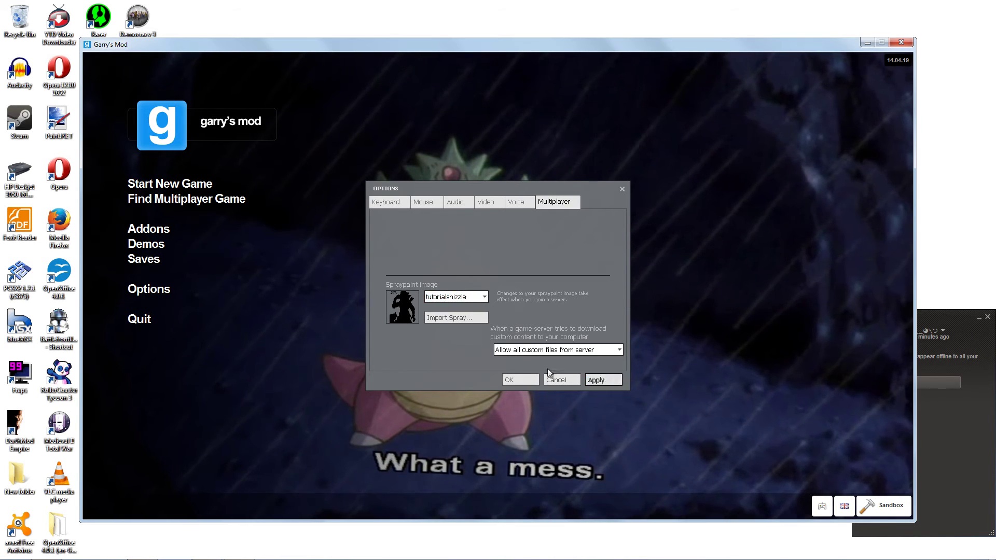
{"action": "left_click", "coordinate": [537, 379]}
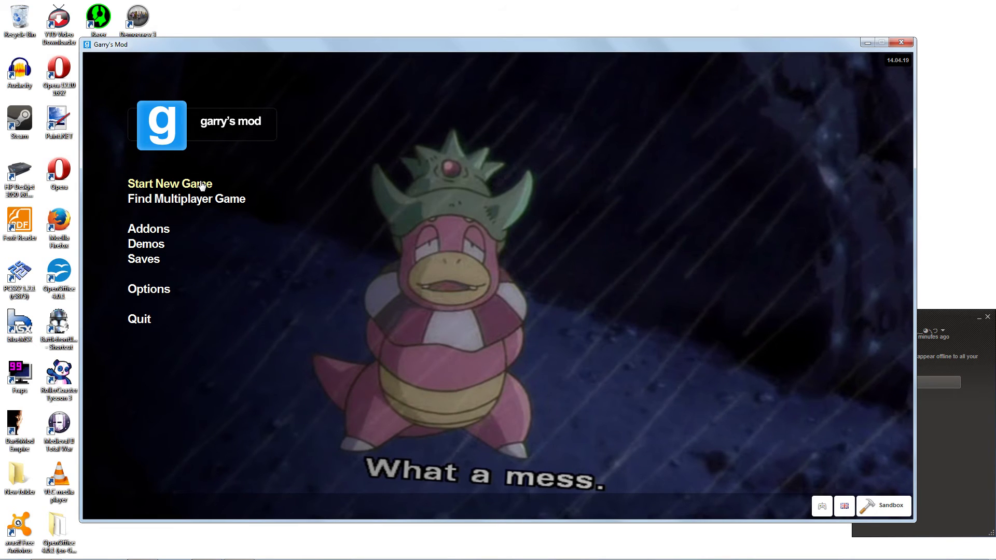
Launch a 2-player local server Sandbox game on gm_flatgrass.
{"action": "left_click", "coordinate": [202, 185]}
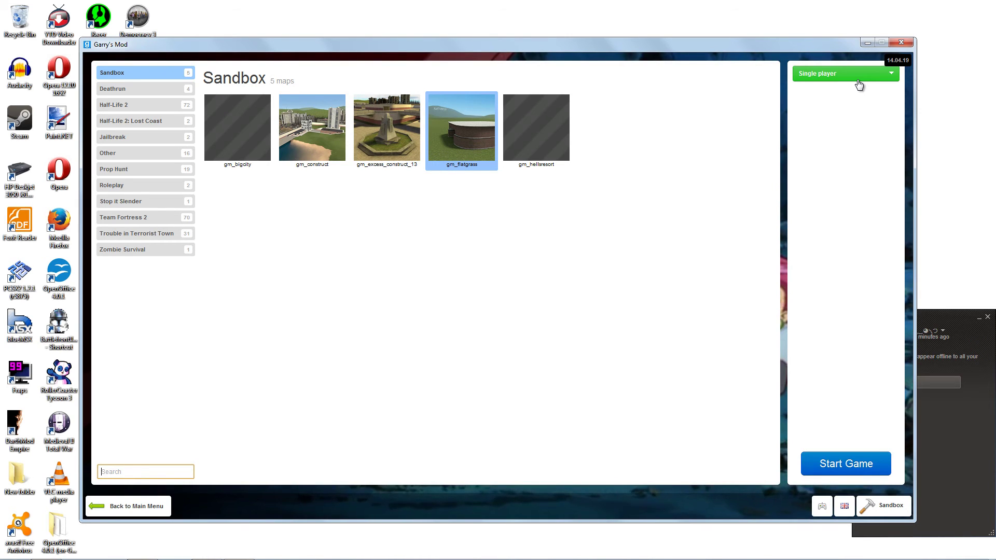
{"action": "left_click", "coordinate": [860, 83]}
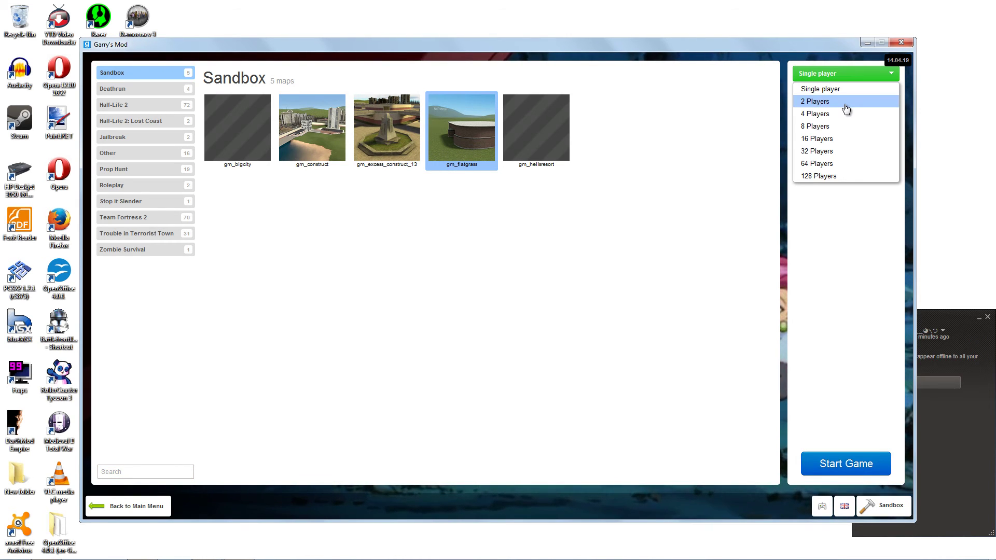
{"action": "left_click", "coordinate": [846, 102]}
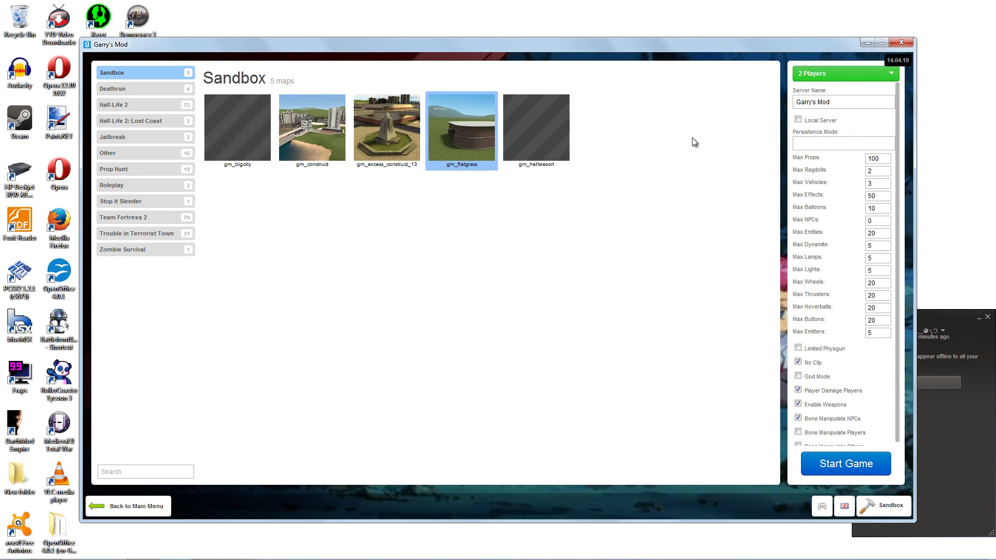
{"action": "left_click", "coordinate": [798, 120]}
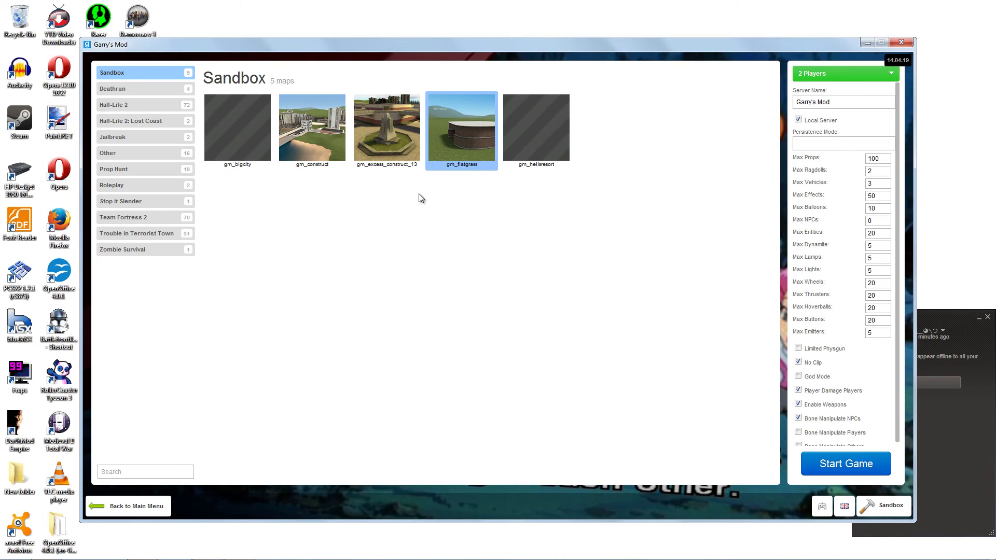
{"action": "left_click", "coordinate": [848, 473]}
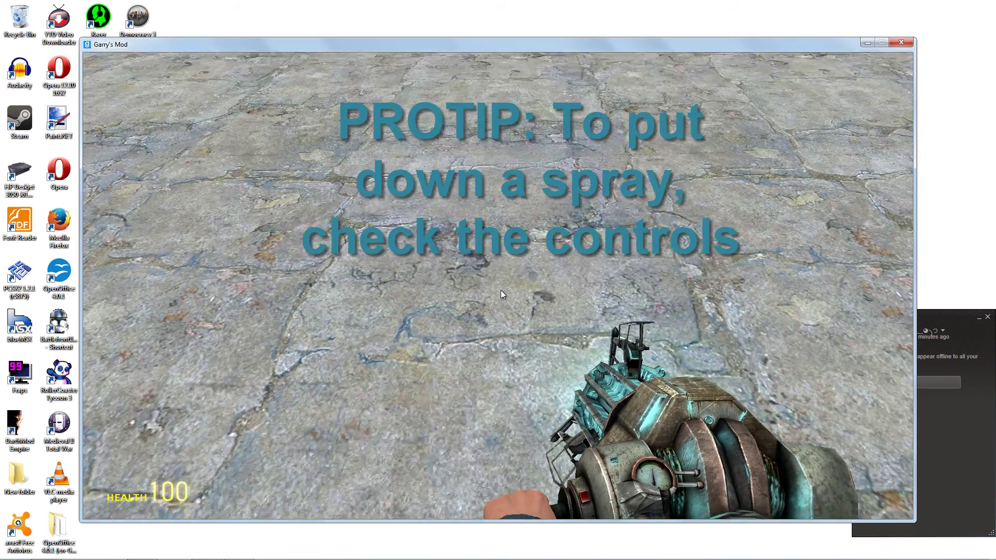
Spray the cowboy image onto the stone floor and step forward and back to view it.
{"action": "key", "text": "t"}
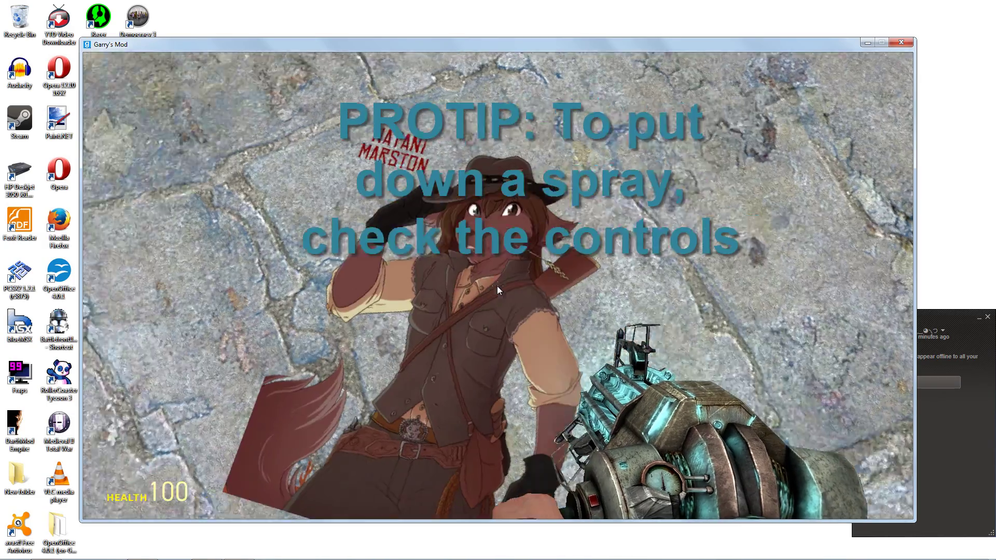
{"action": "key", "text": "w"}
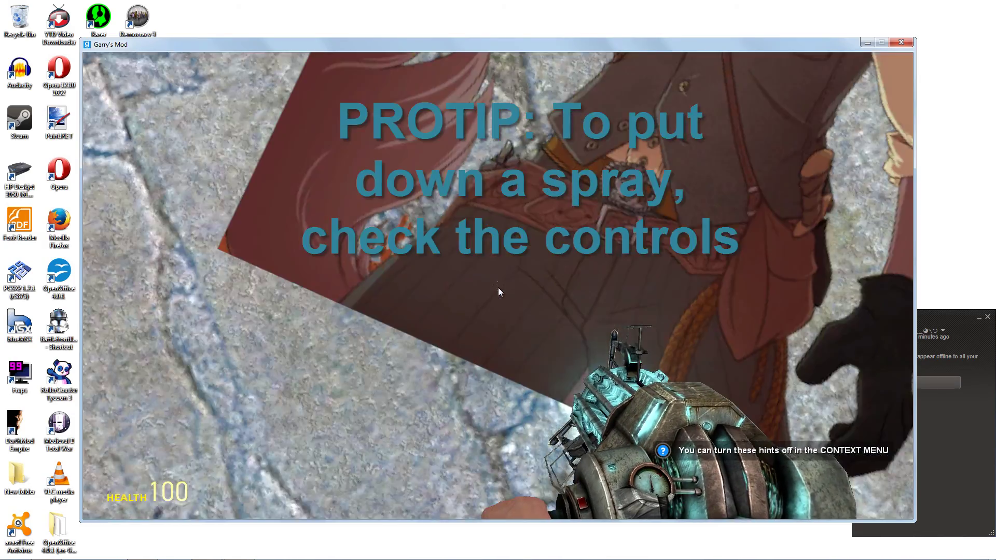
{"action": "key", "text": "s"}
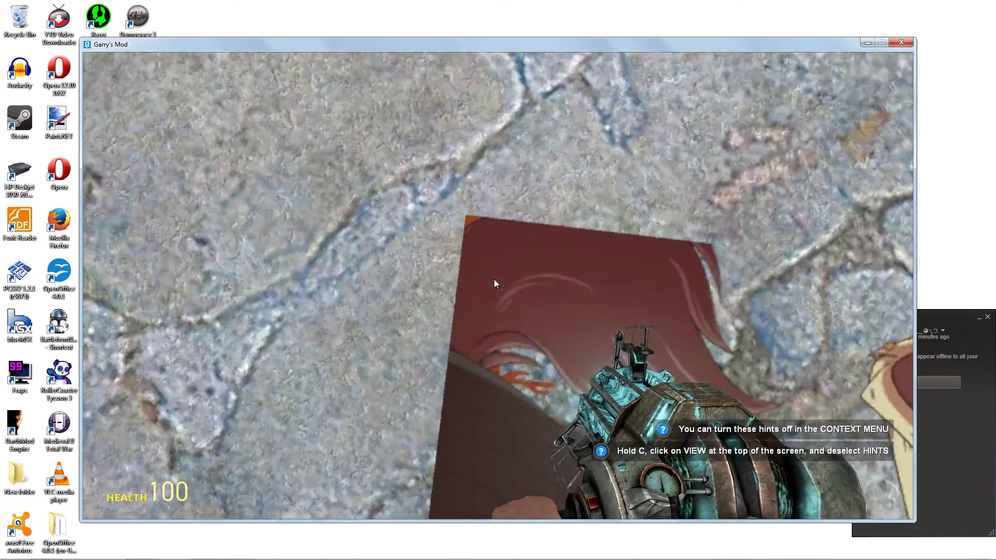
Walk back and forth over the cowboy spray to inspect it, then back far away.
{"action": "key", "text": "s"}
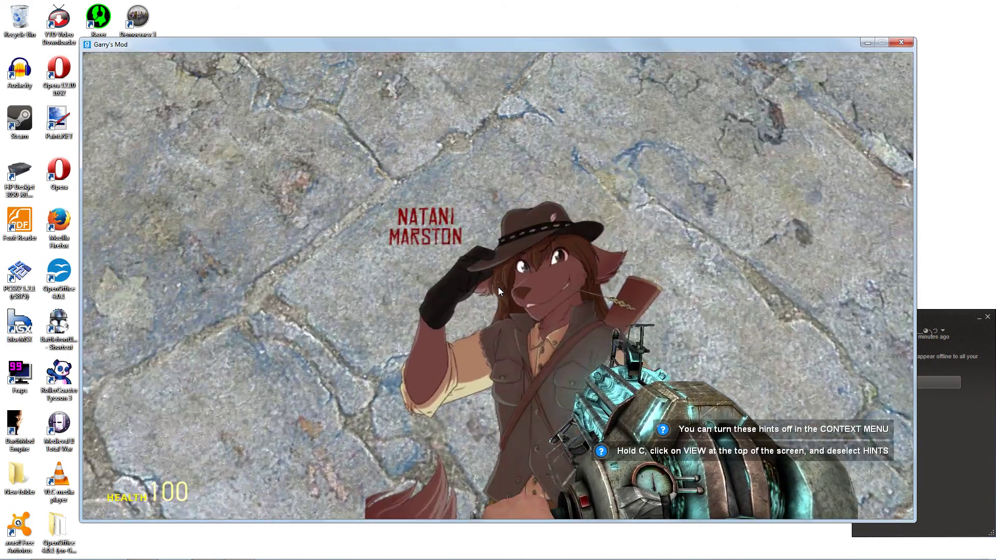
{"action": "key", "text": "w"}
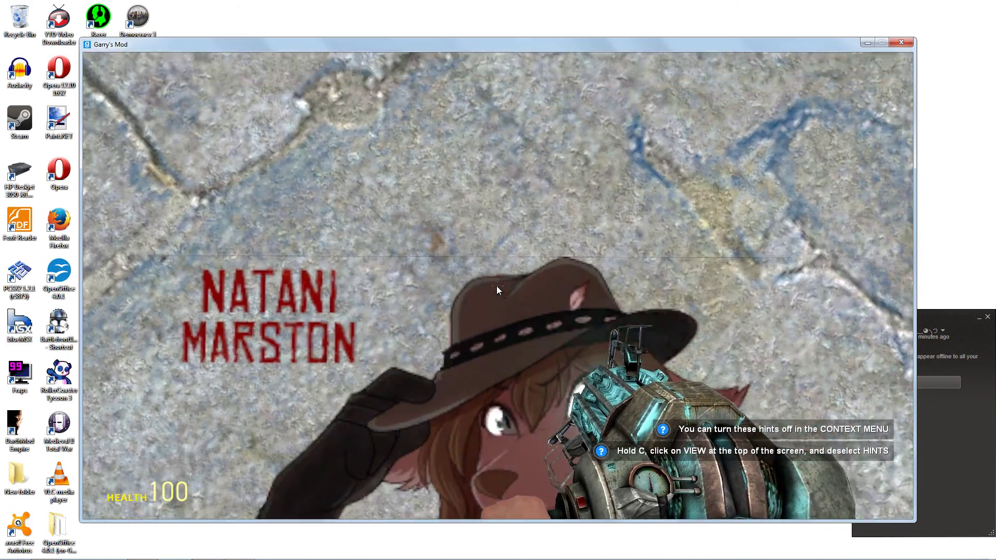
{"action": "key", "text": "s"}
{"action": "key", "text": "w"}
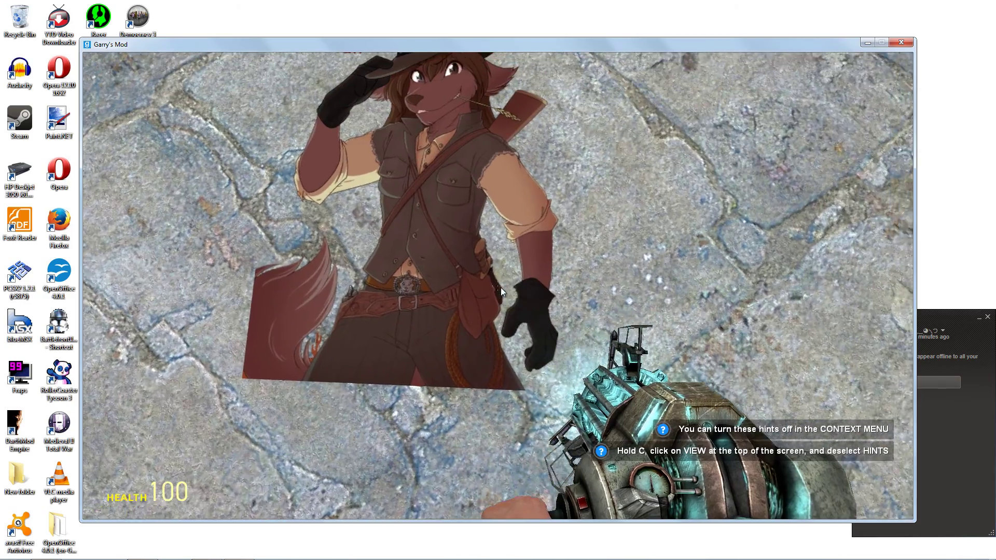
{"action": "key", "text": "s"}
{"action": "key", "text": "w"}
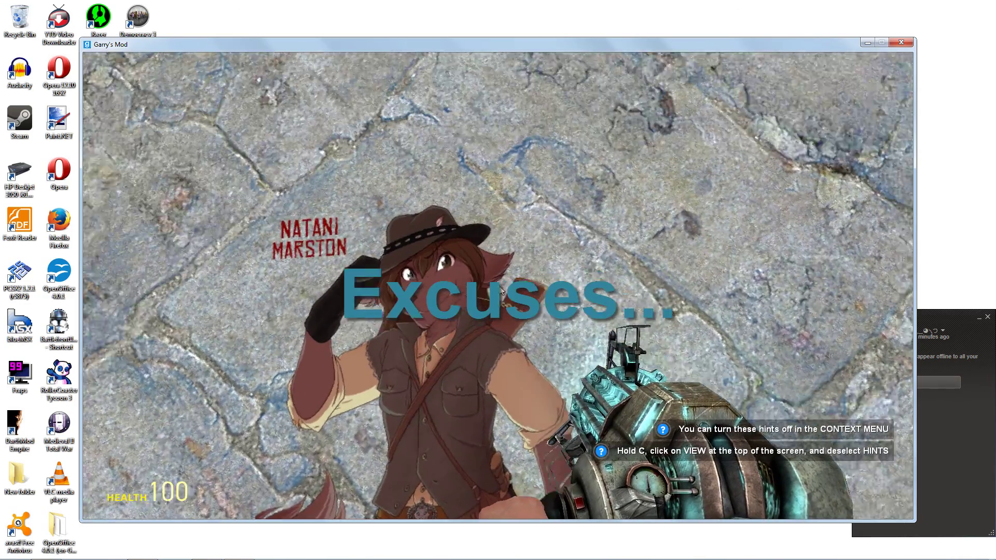
{"action": "key", "text": "w"}
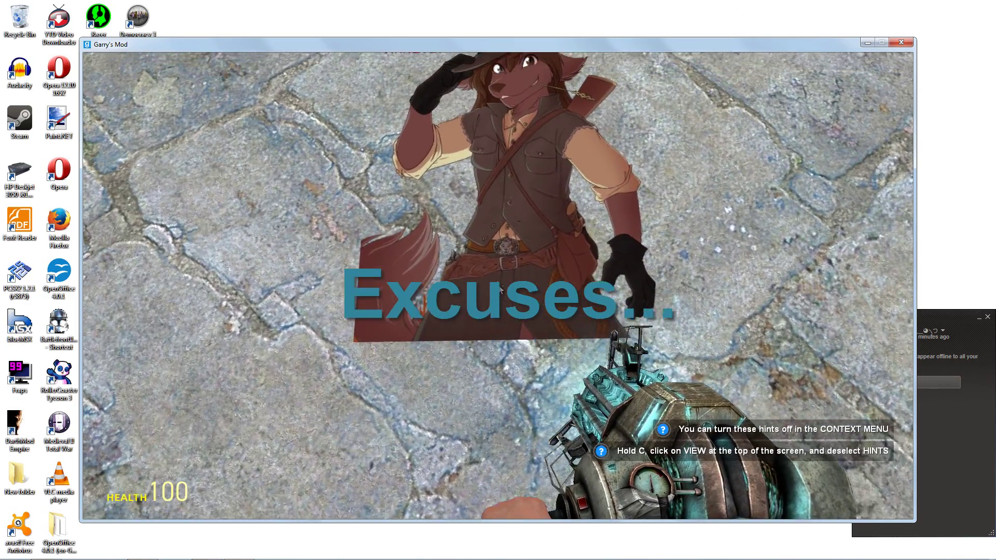
{"action": "key", "text": "s"}
{"action": "key", "text": "w"}
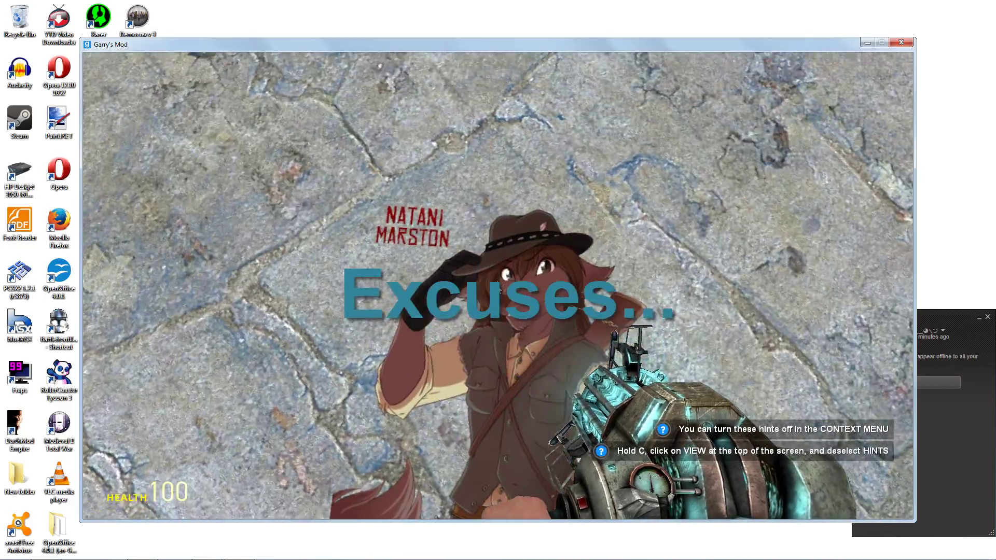
{"action": "key", "text": "w"}
{"action": "key", "text": "s"}
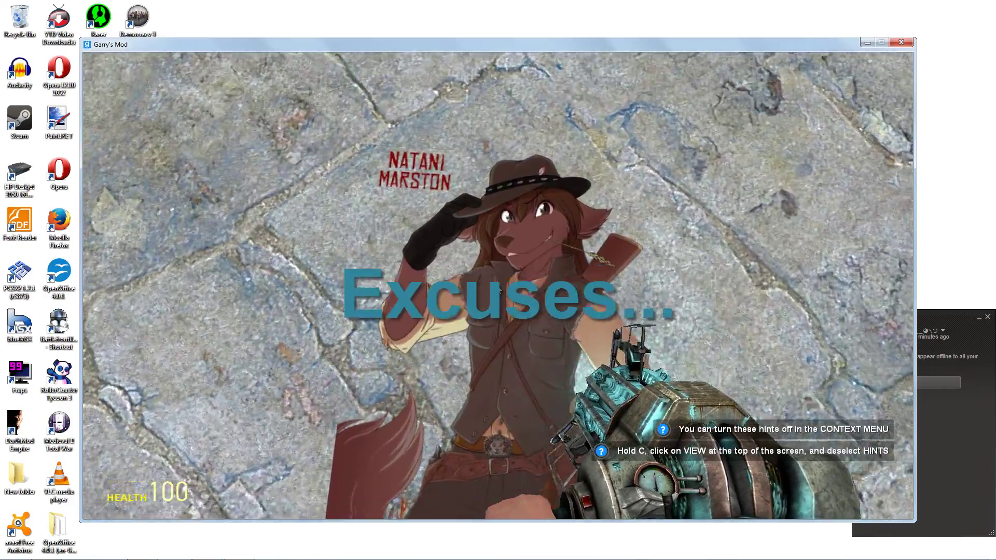
{"action": "key", "text": "s"}
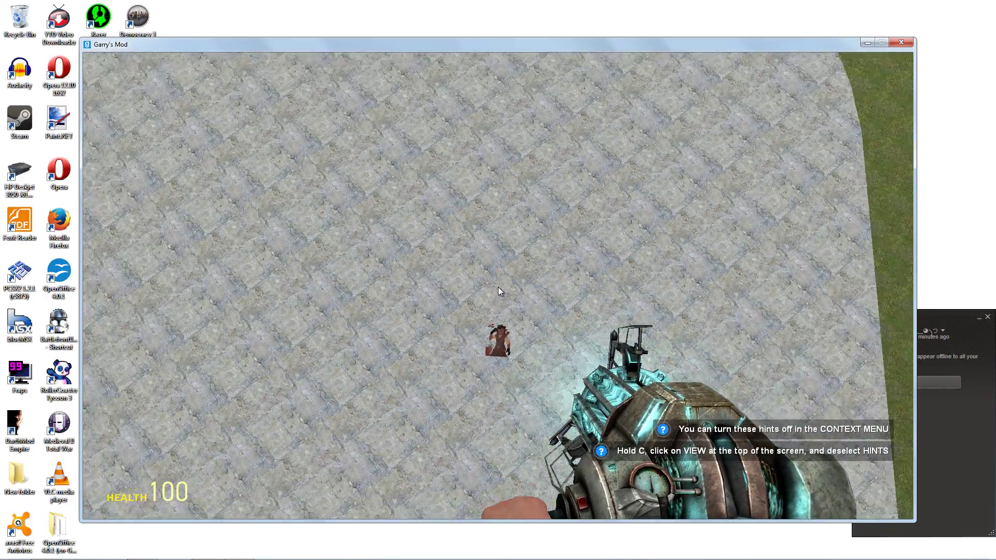
Fly above the platform, equip the M9K Specialties Davy Crockett, aim and fire it downward.
{"action": "key", "text": "space"}
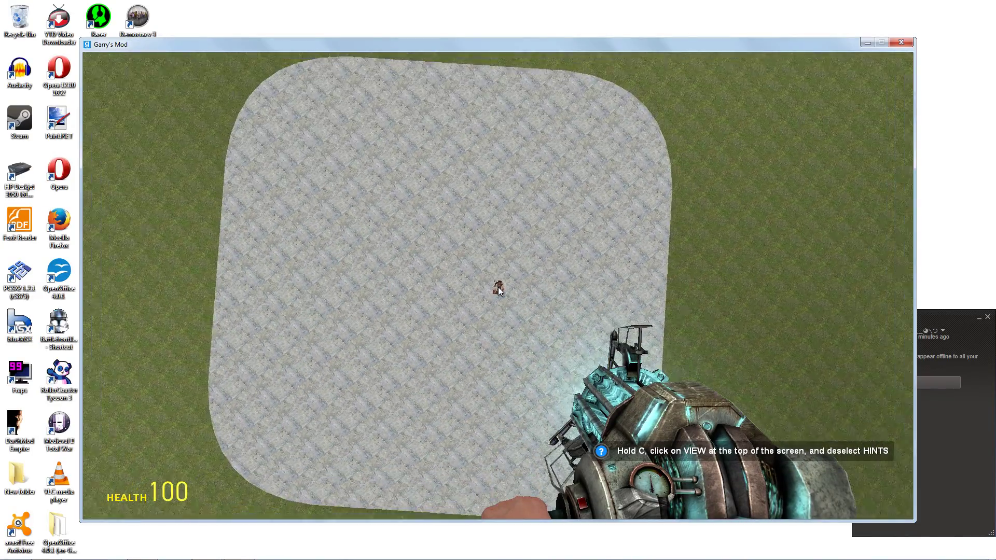
{"action": "key", "text": "space"}
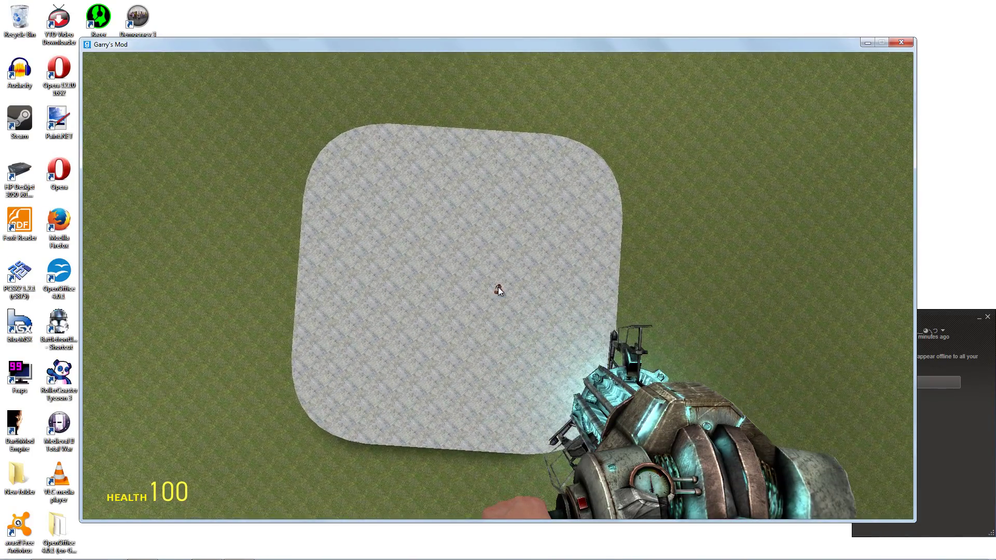
{"action": "key", "text": "q"}
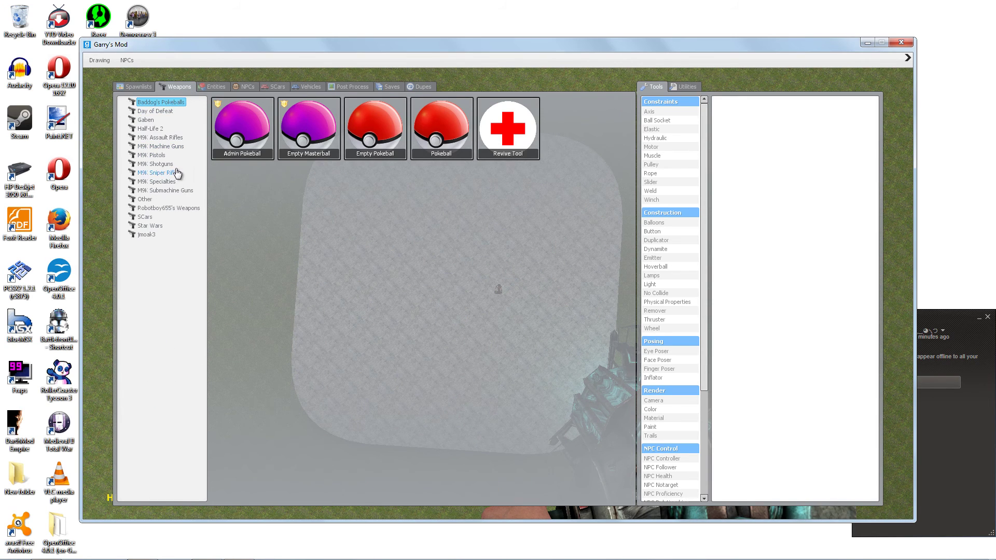
{"action": "left_click", "coordinate": [156, 182]}
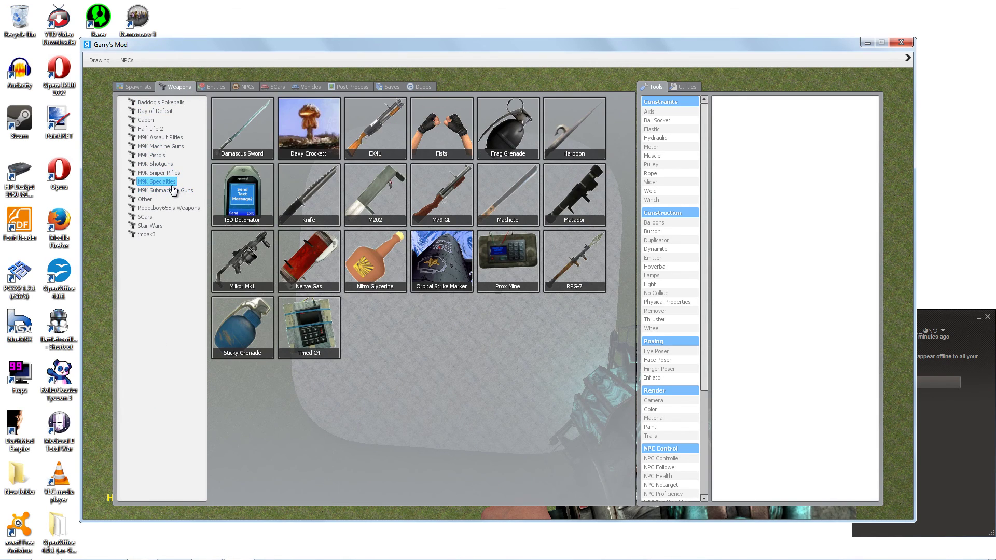
{"action": "left_click", "coordinate": [285, 142]}
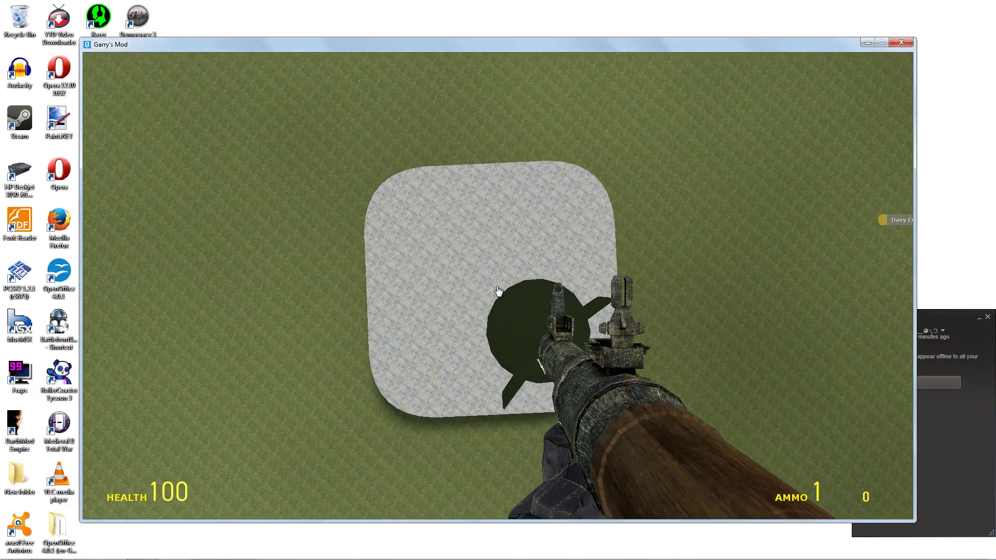
{"action": "right_click", "coordinate": [498, 290]}
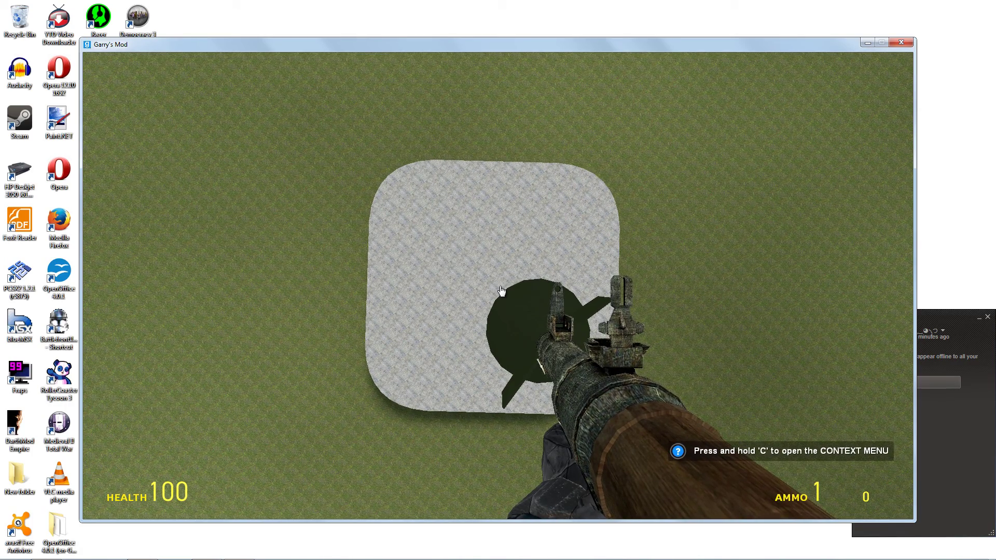
{"action": "left_click", "coordinate": [501, 291]}
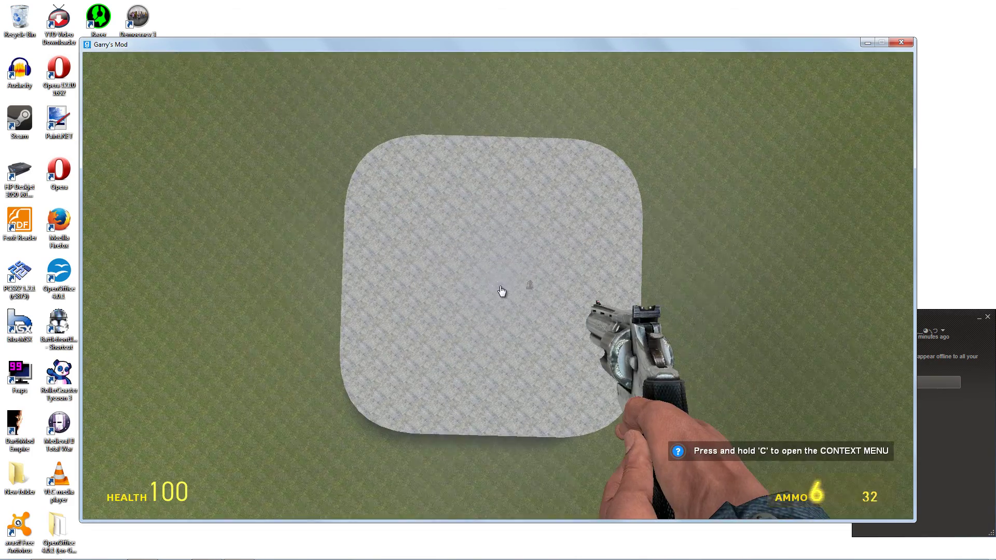